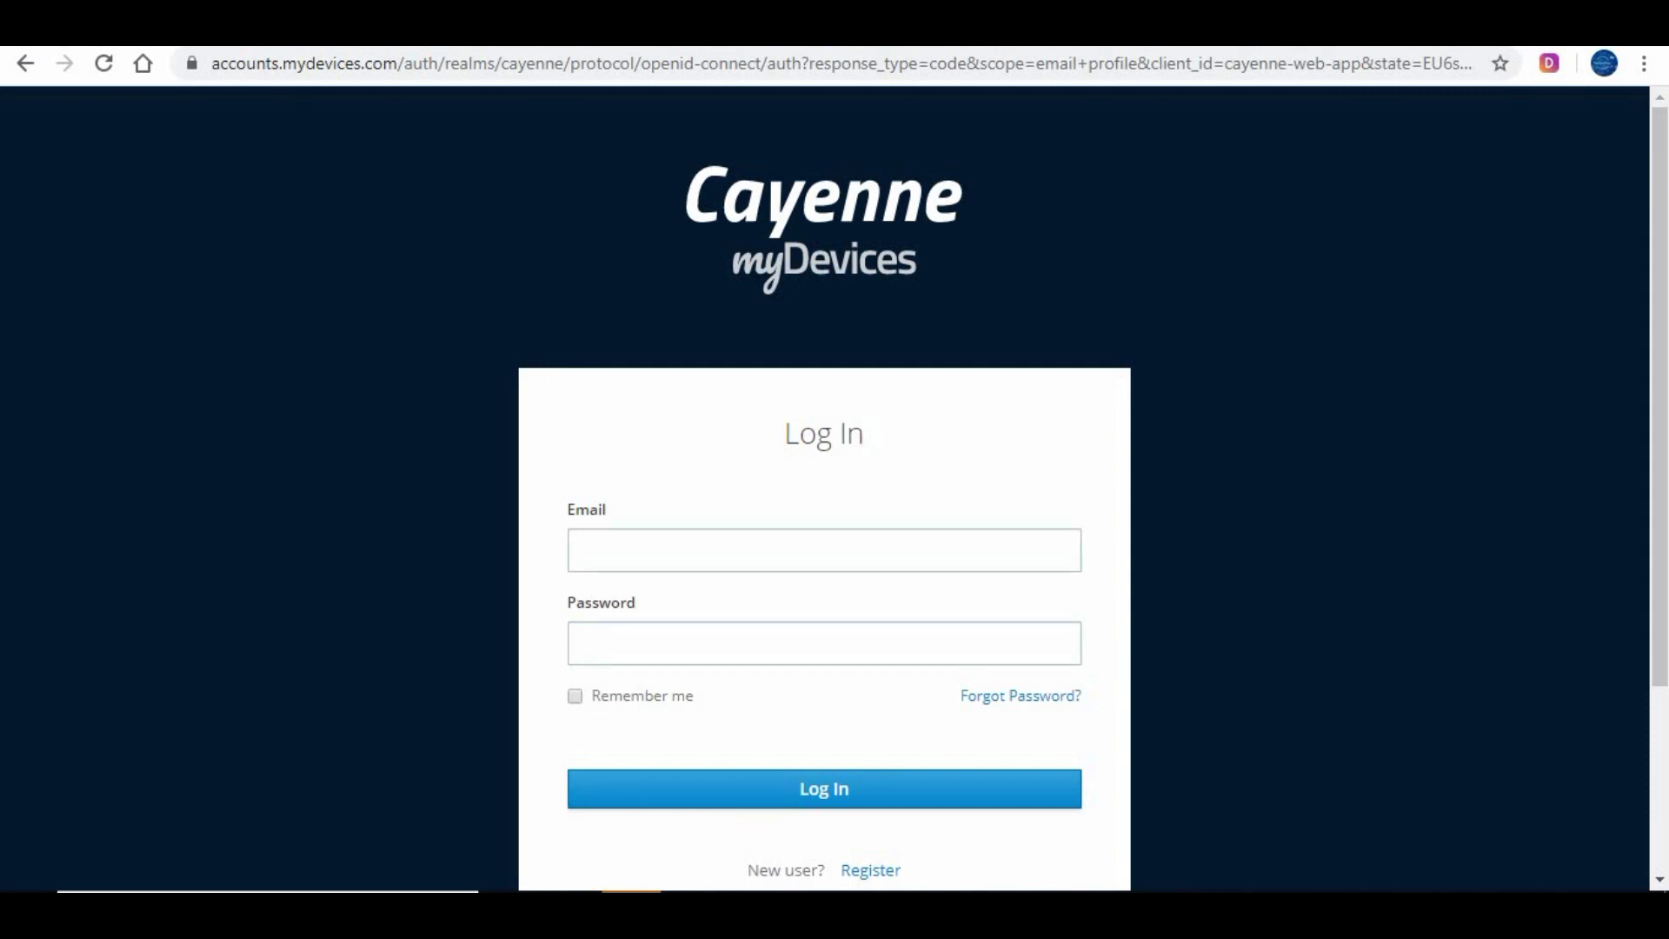
Step: Click into the Email field on the myDevices Cayenne login form
click(577, 551)
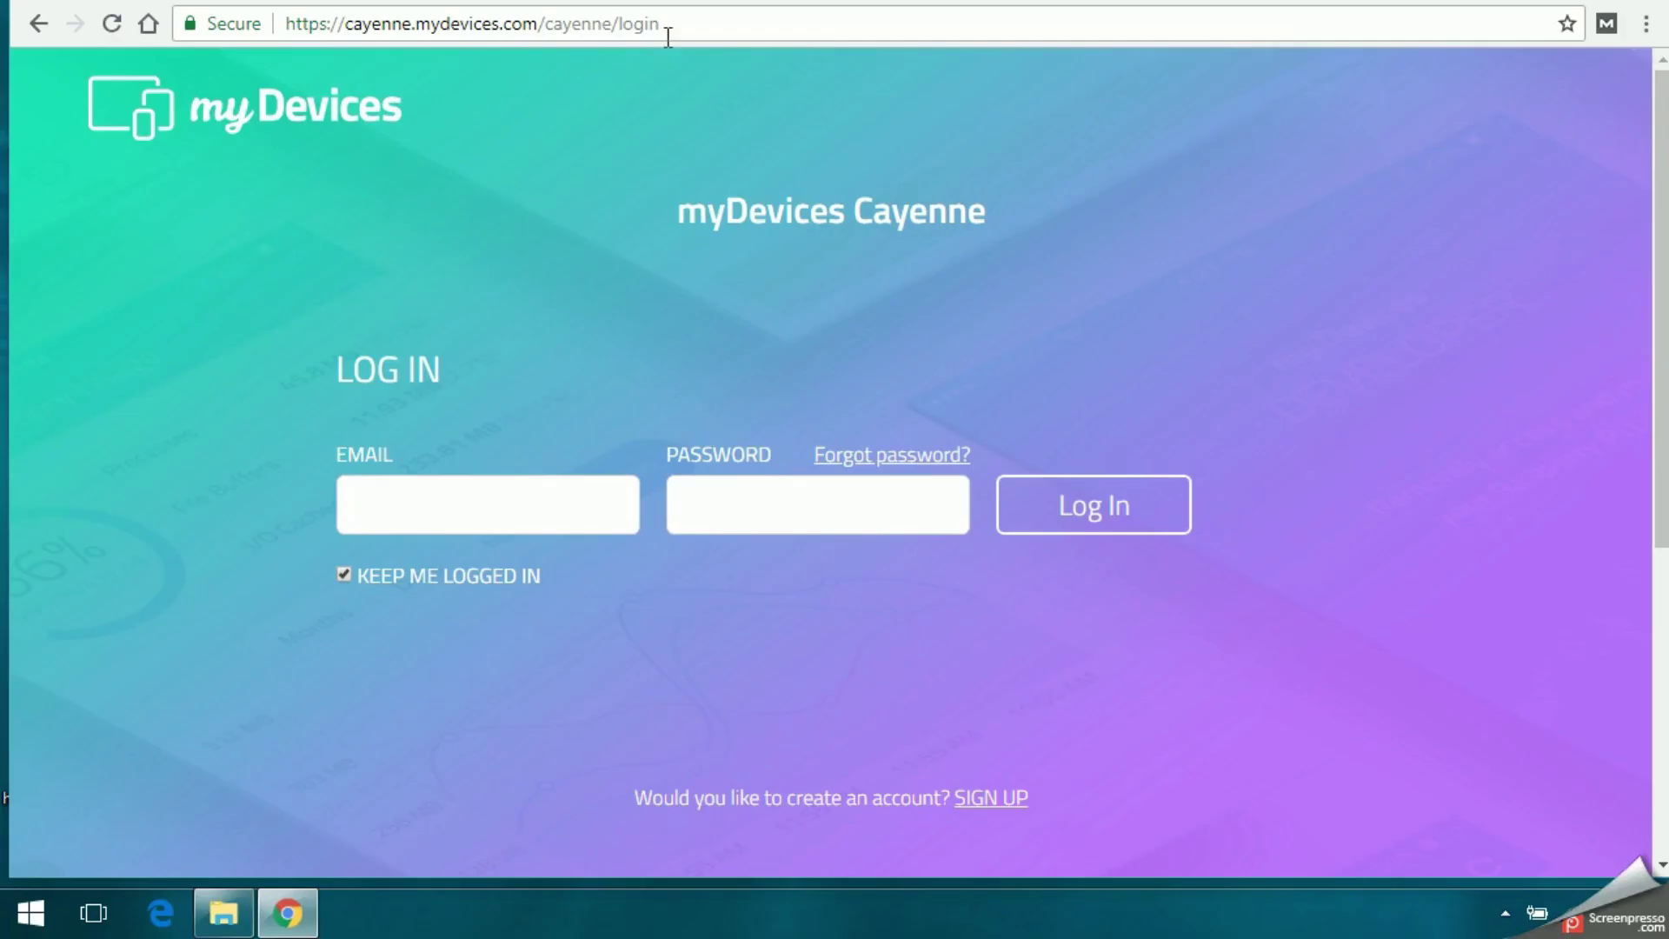
Step: Check the login page address, then pause the screen recorder from the notification tray
click(663, 15)
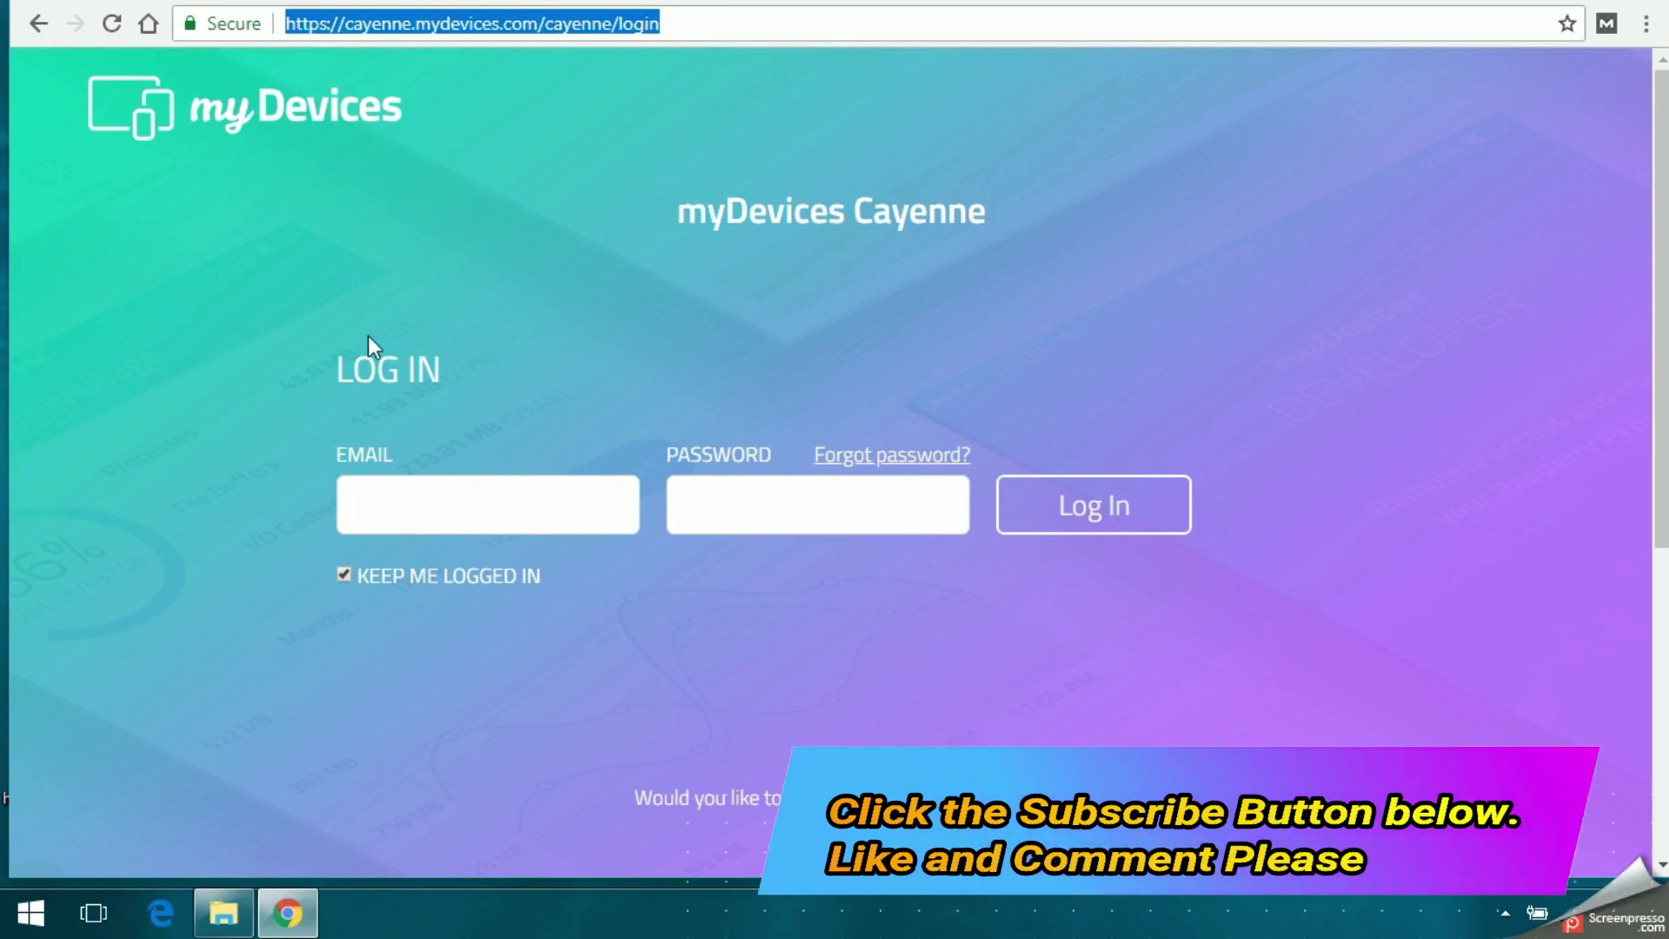
click(303, 504)
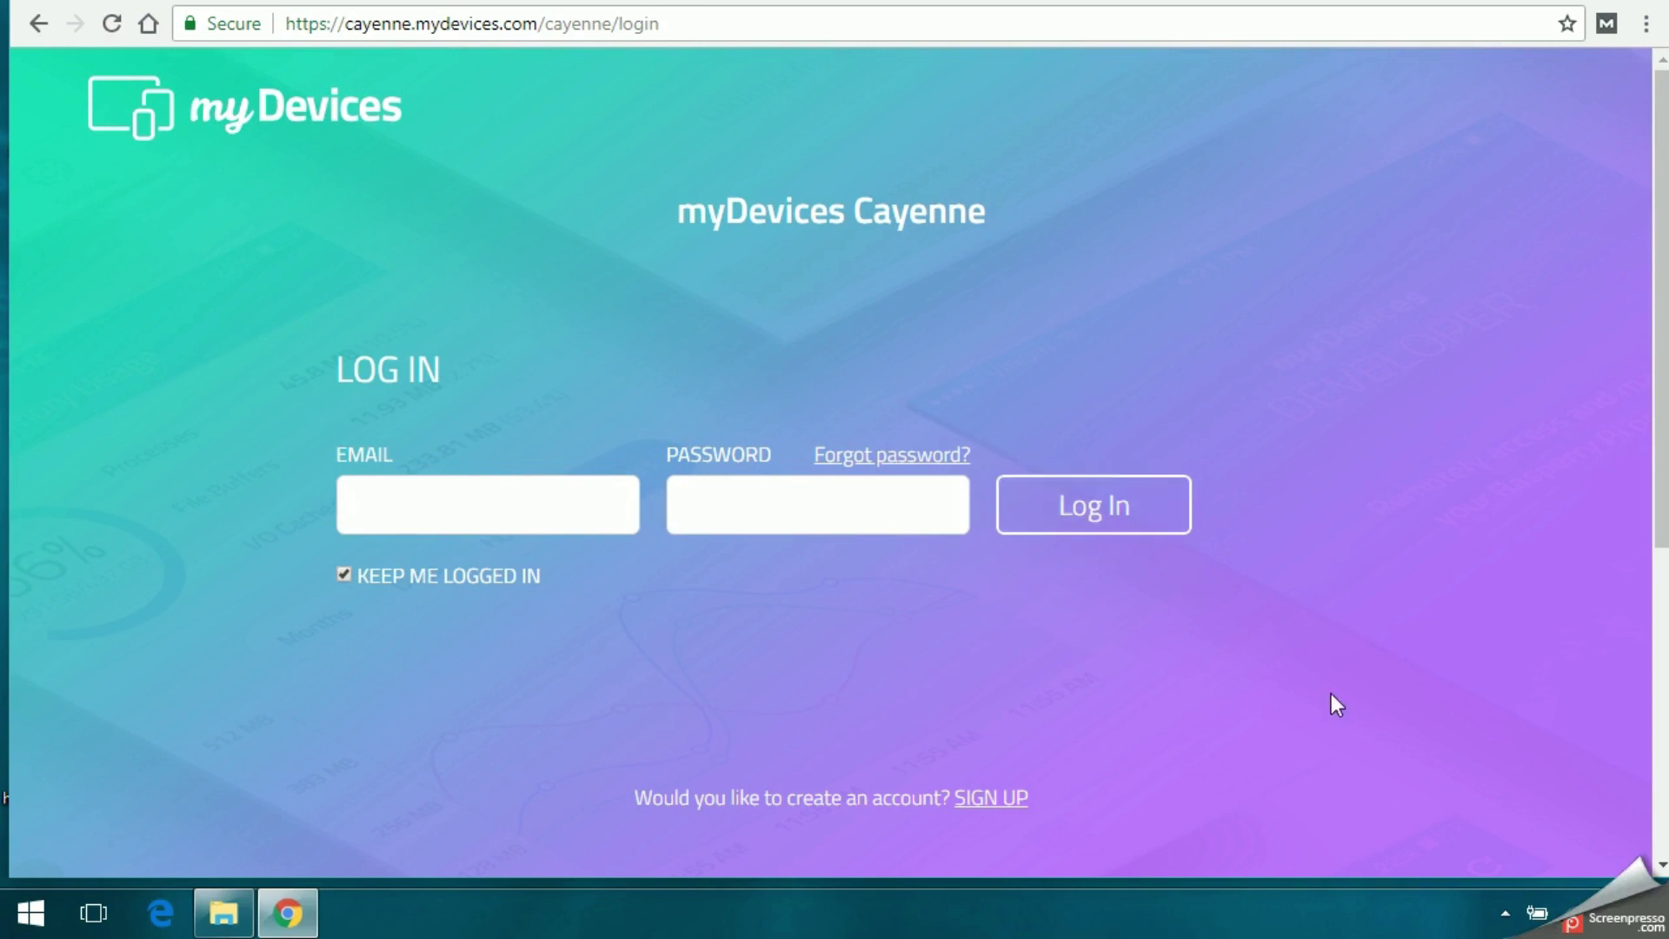
click(1505, 914)
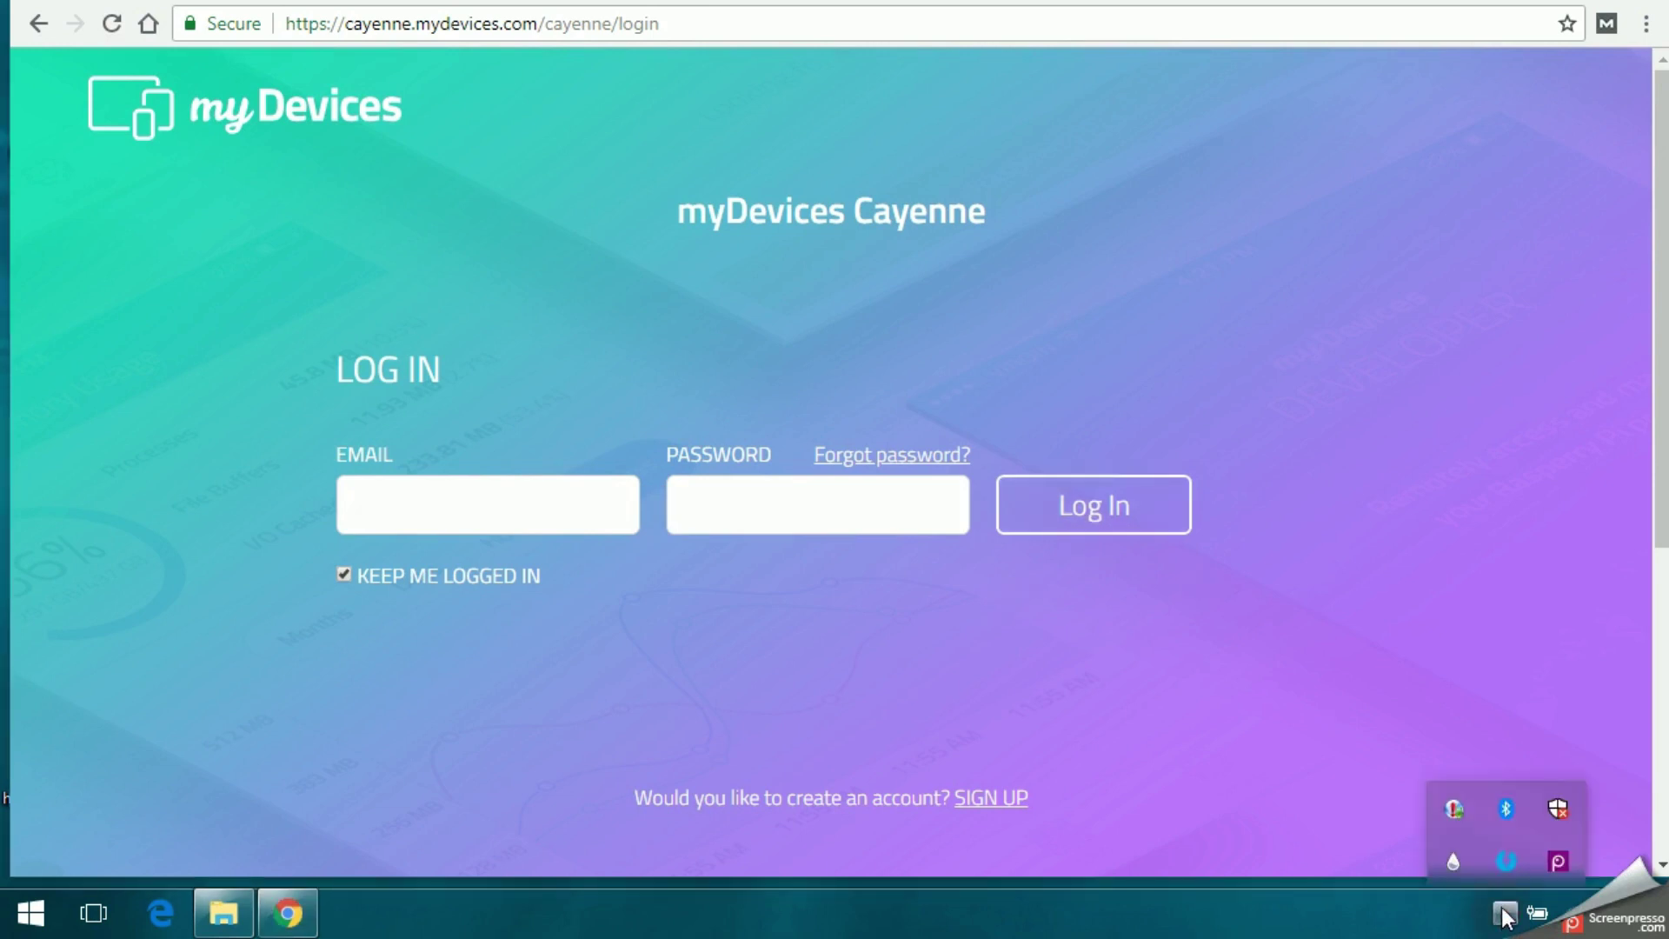
click(1554, 864)
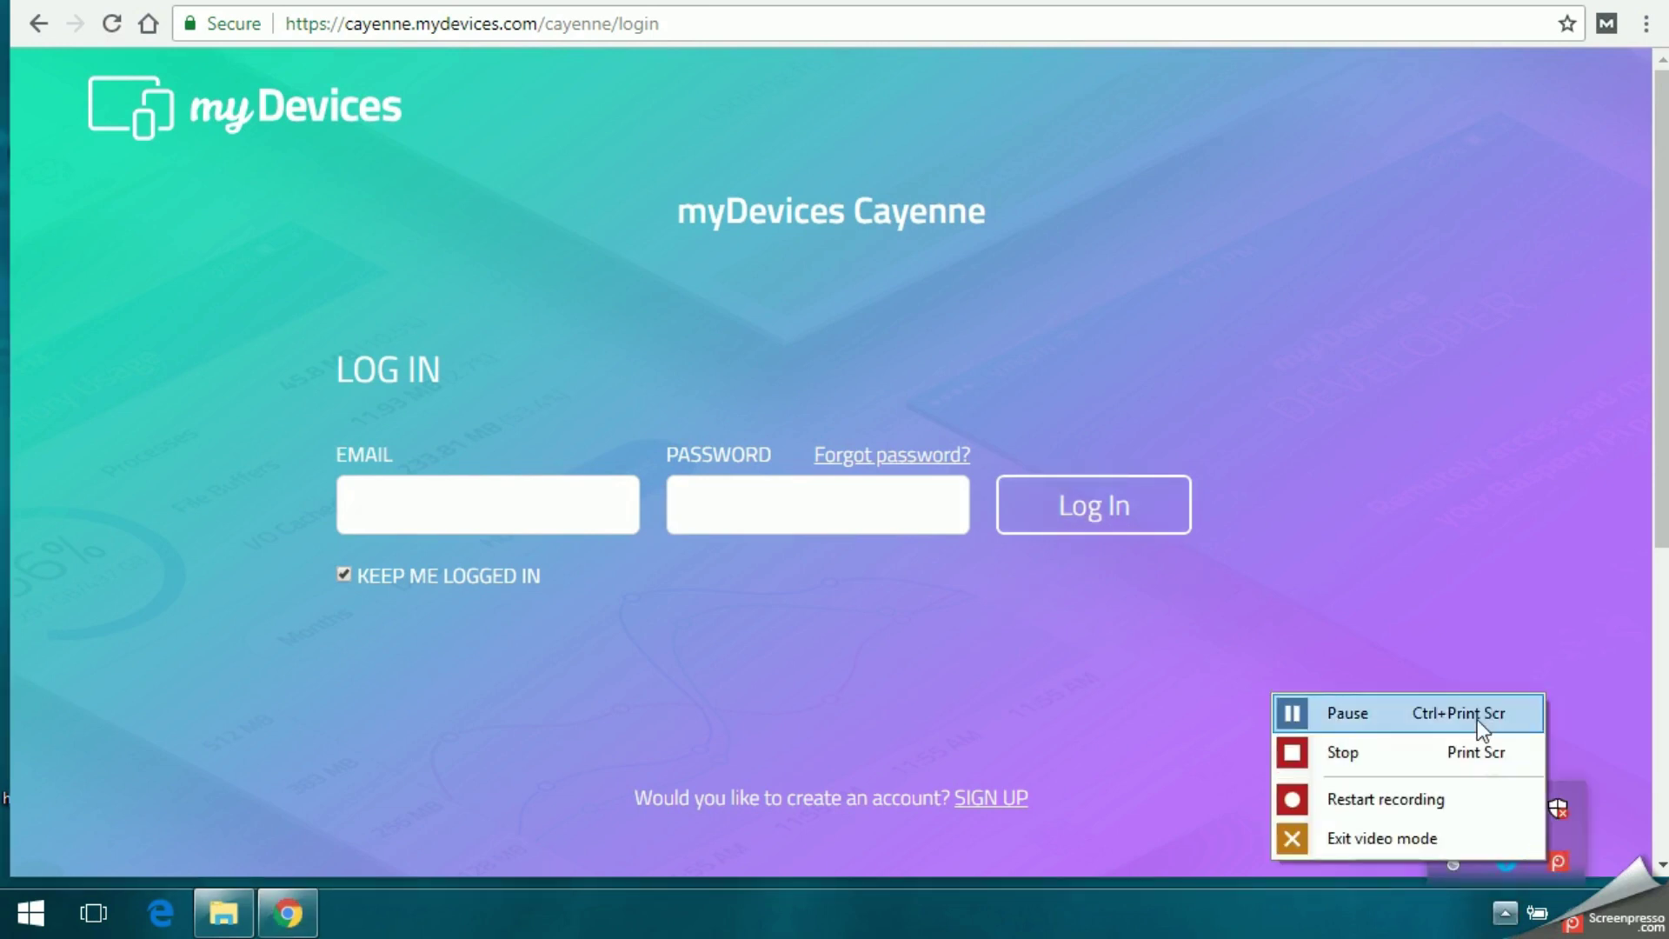
click(1477, 718)
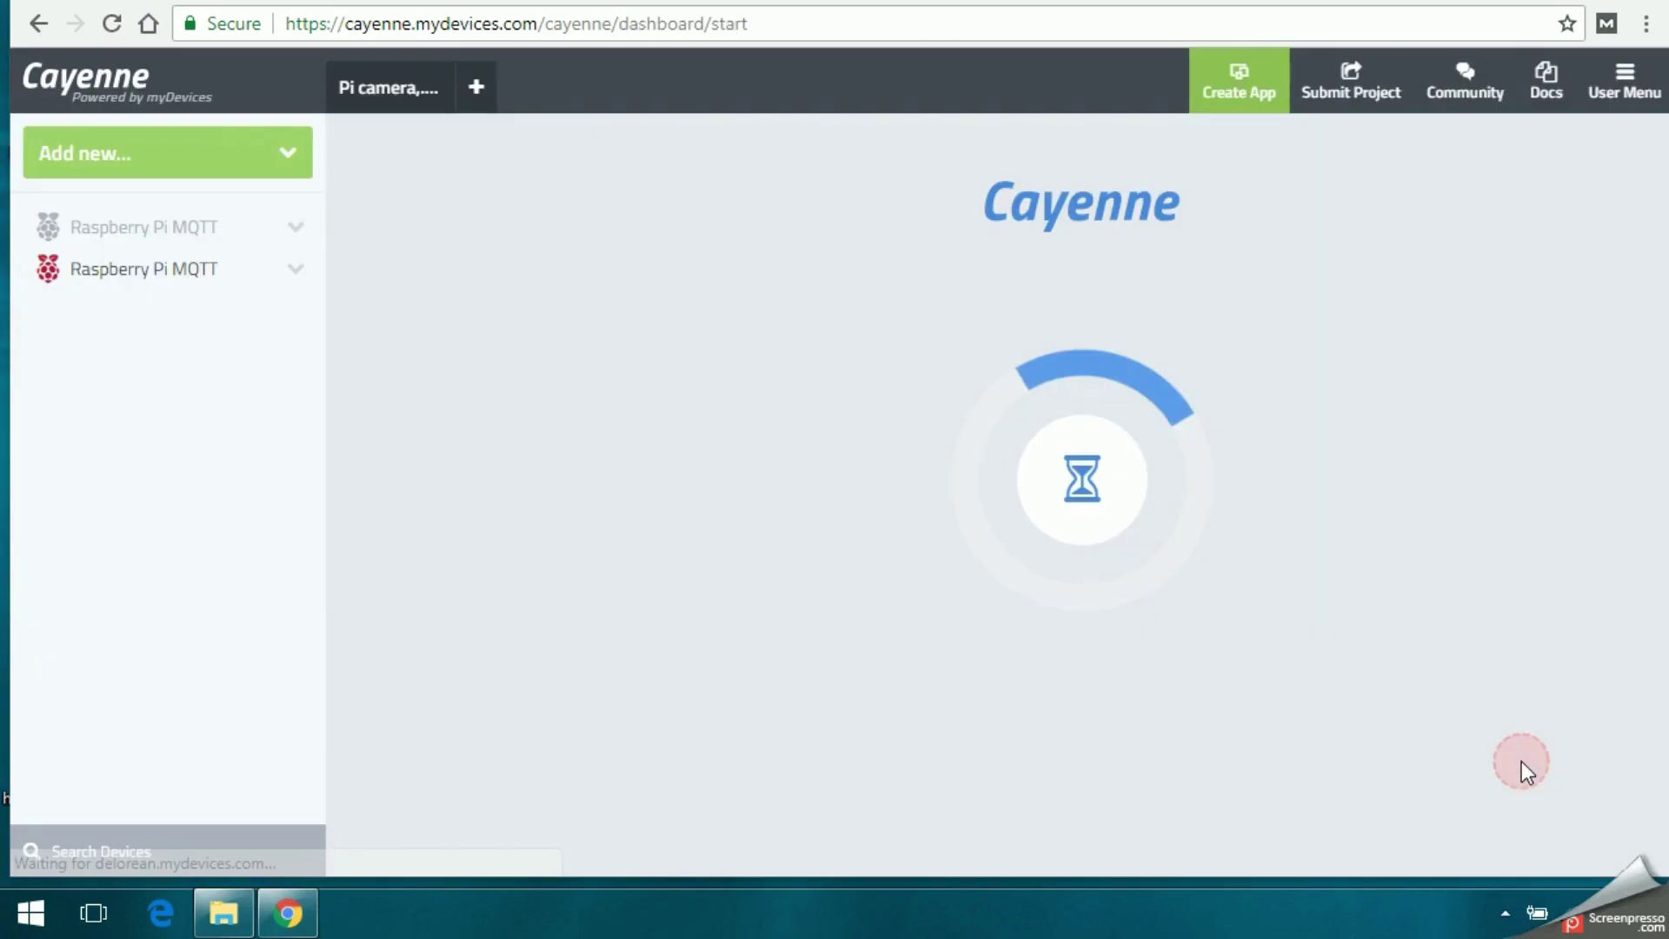
Step: Close the tray's hidden-icons panel and wait for the Raspberry Pi MQTT dashboard to load
click(1503, 913)
click(1379, 913)
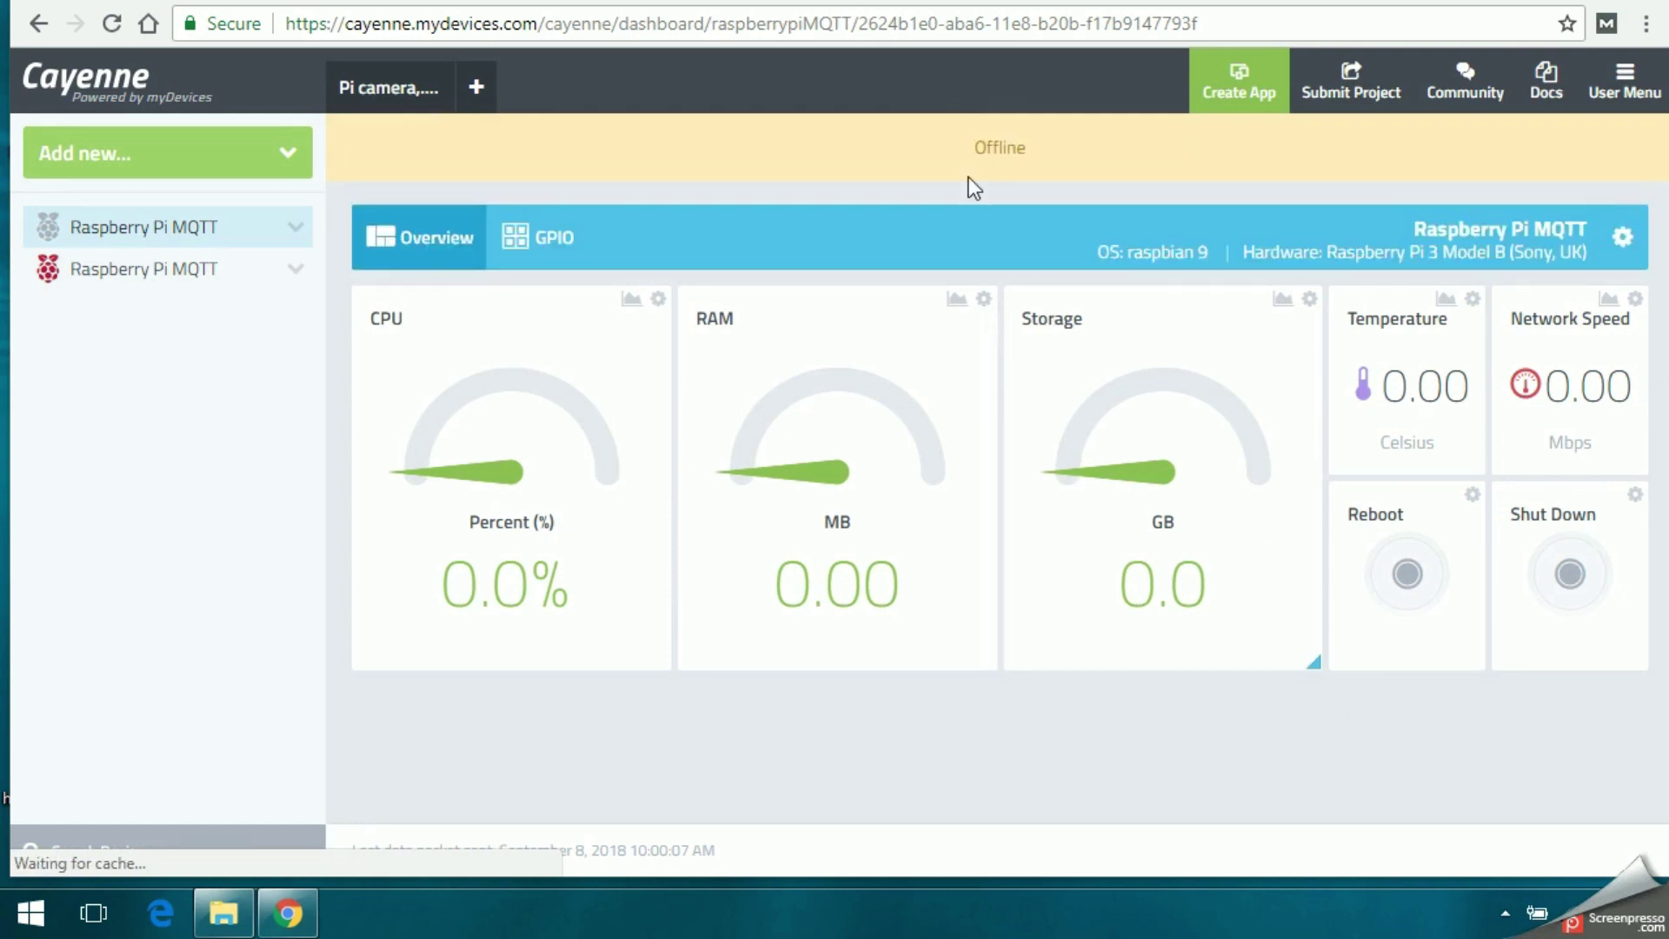
click(966, 141)
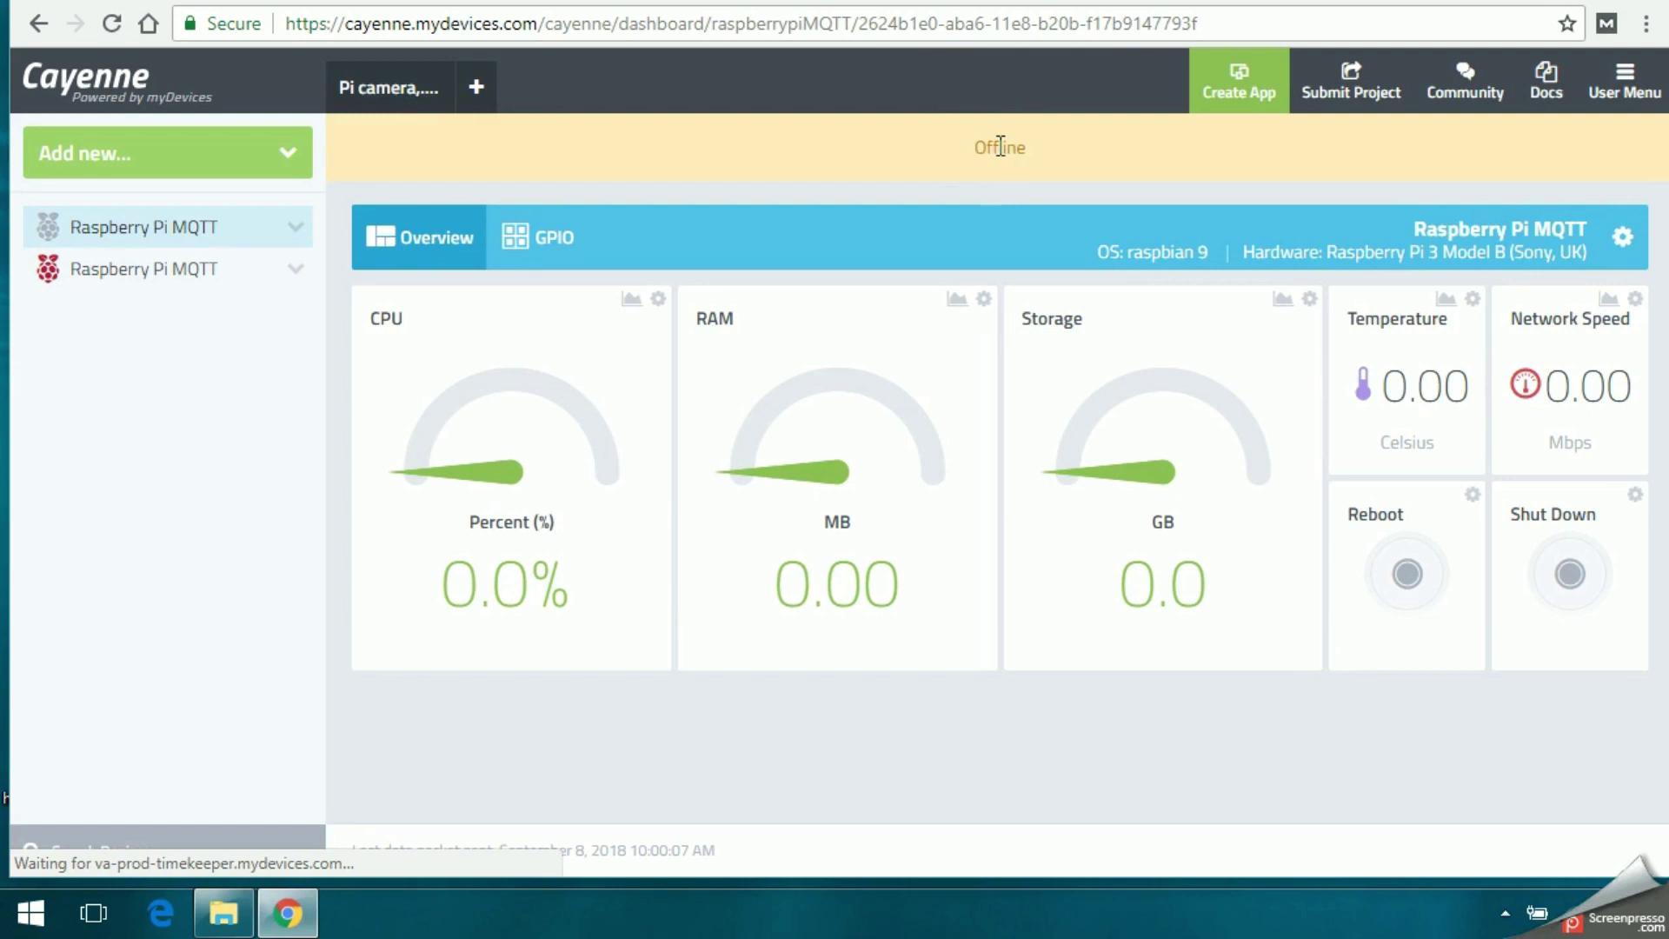
click(973, 144)
Step: Open the Pi Zero W device dashboard, select its hardware description, and pause the recording
click(138, 275)
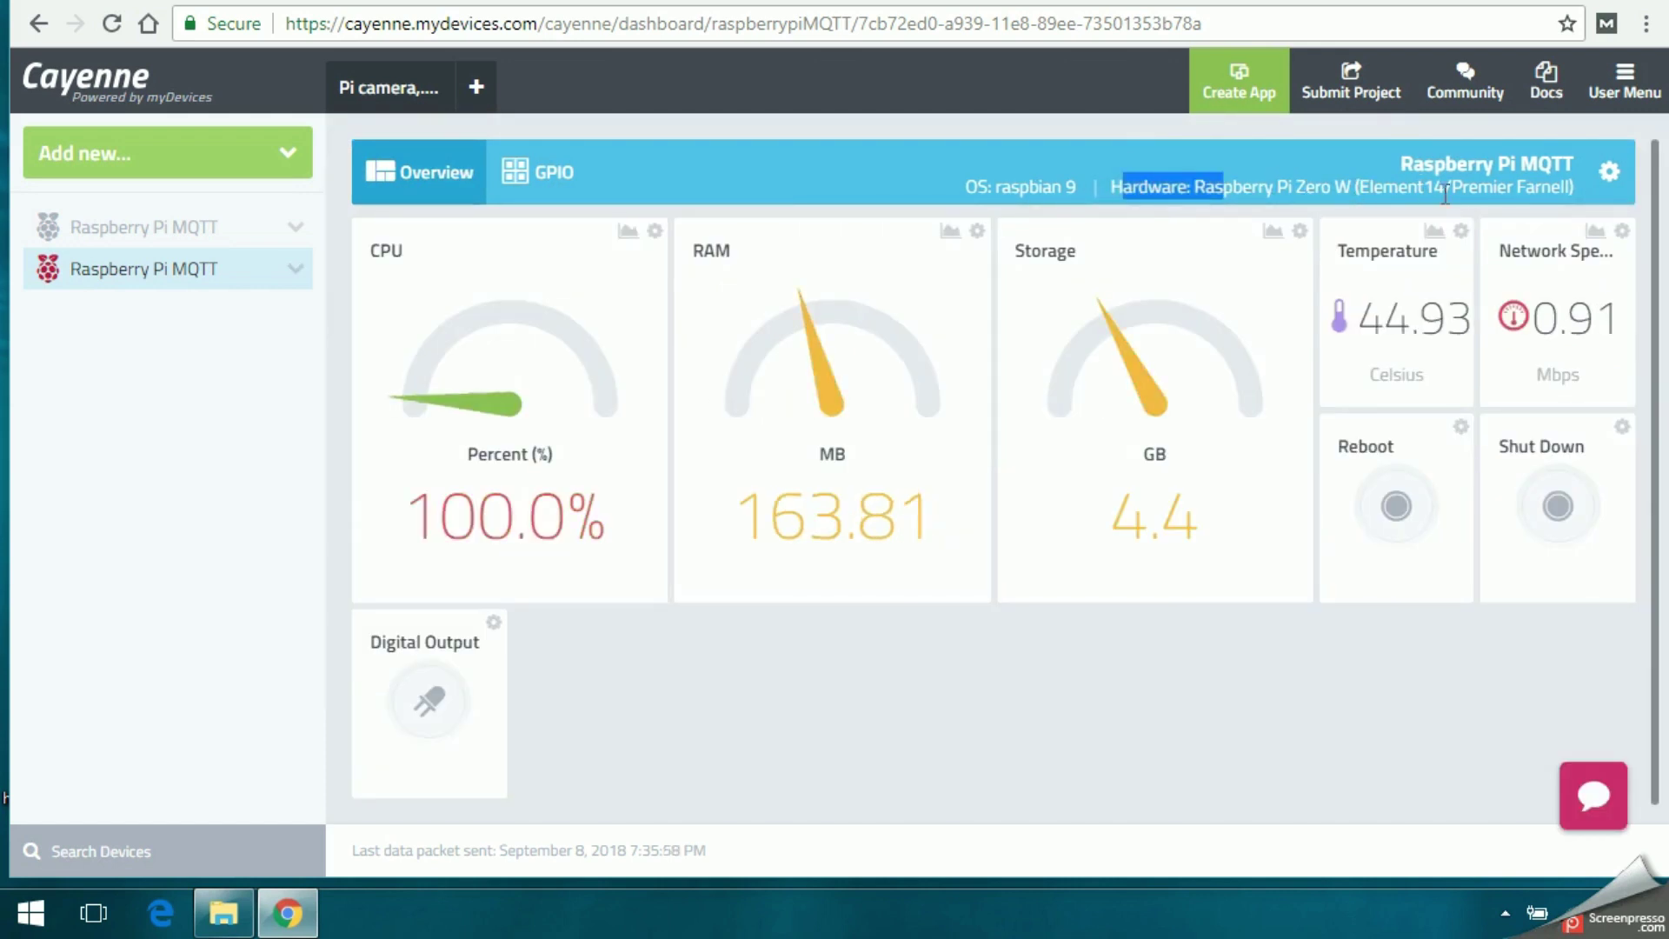
drag(1541, 187, 1541, 187)
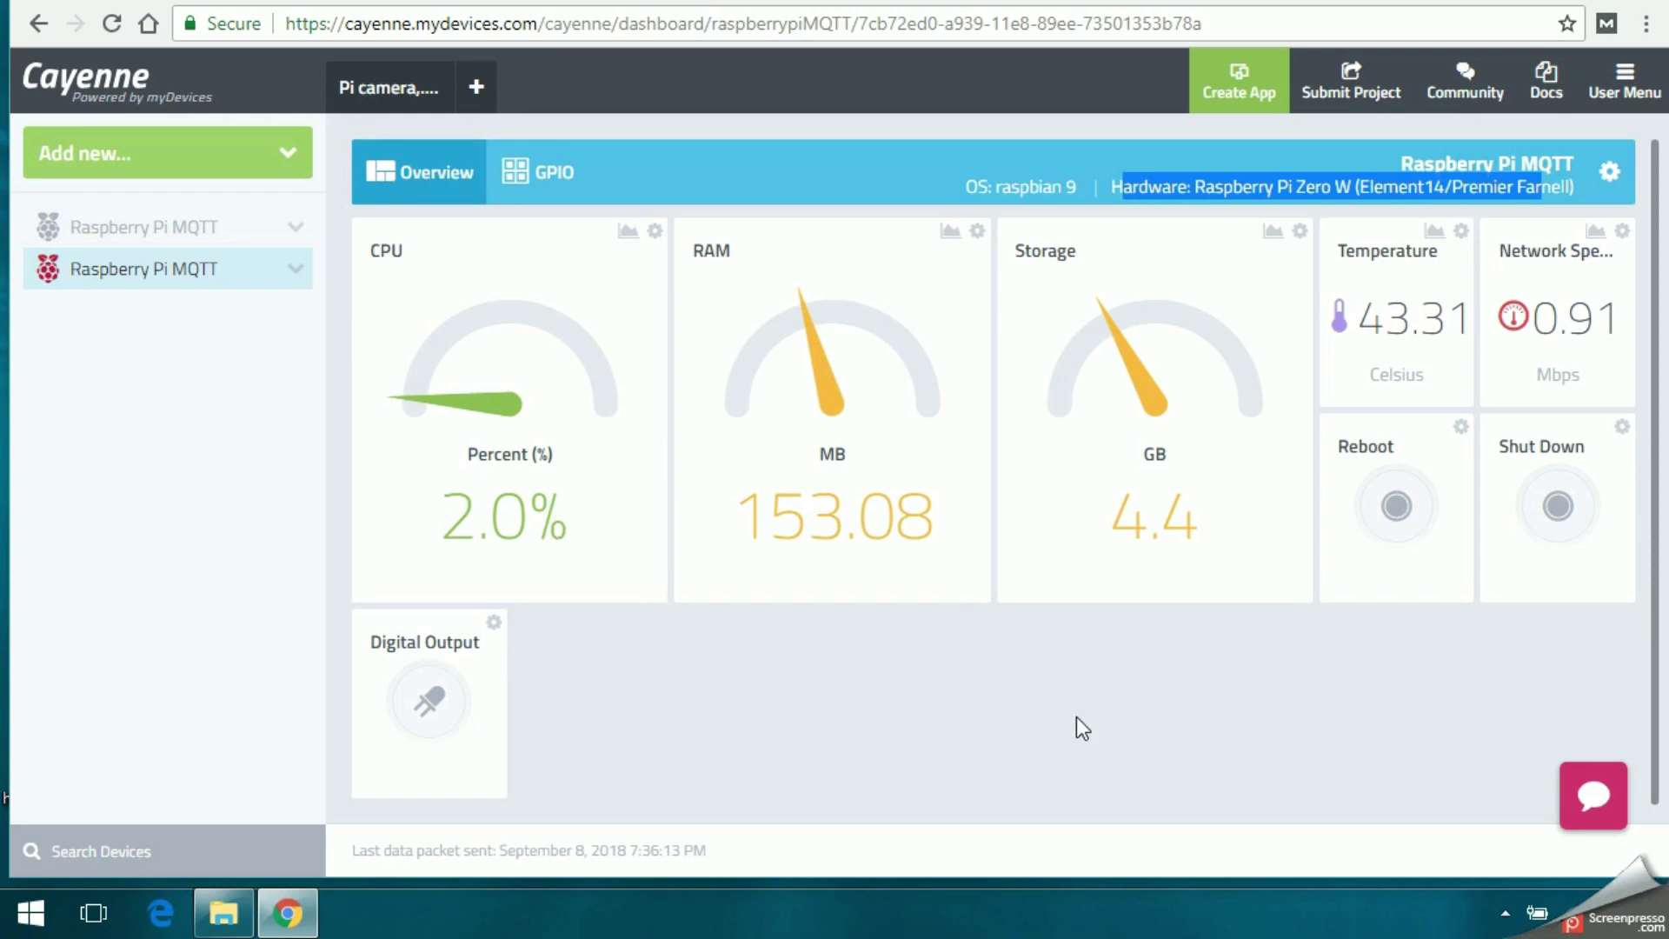
click(1505, 913)
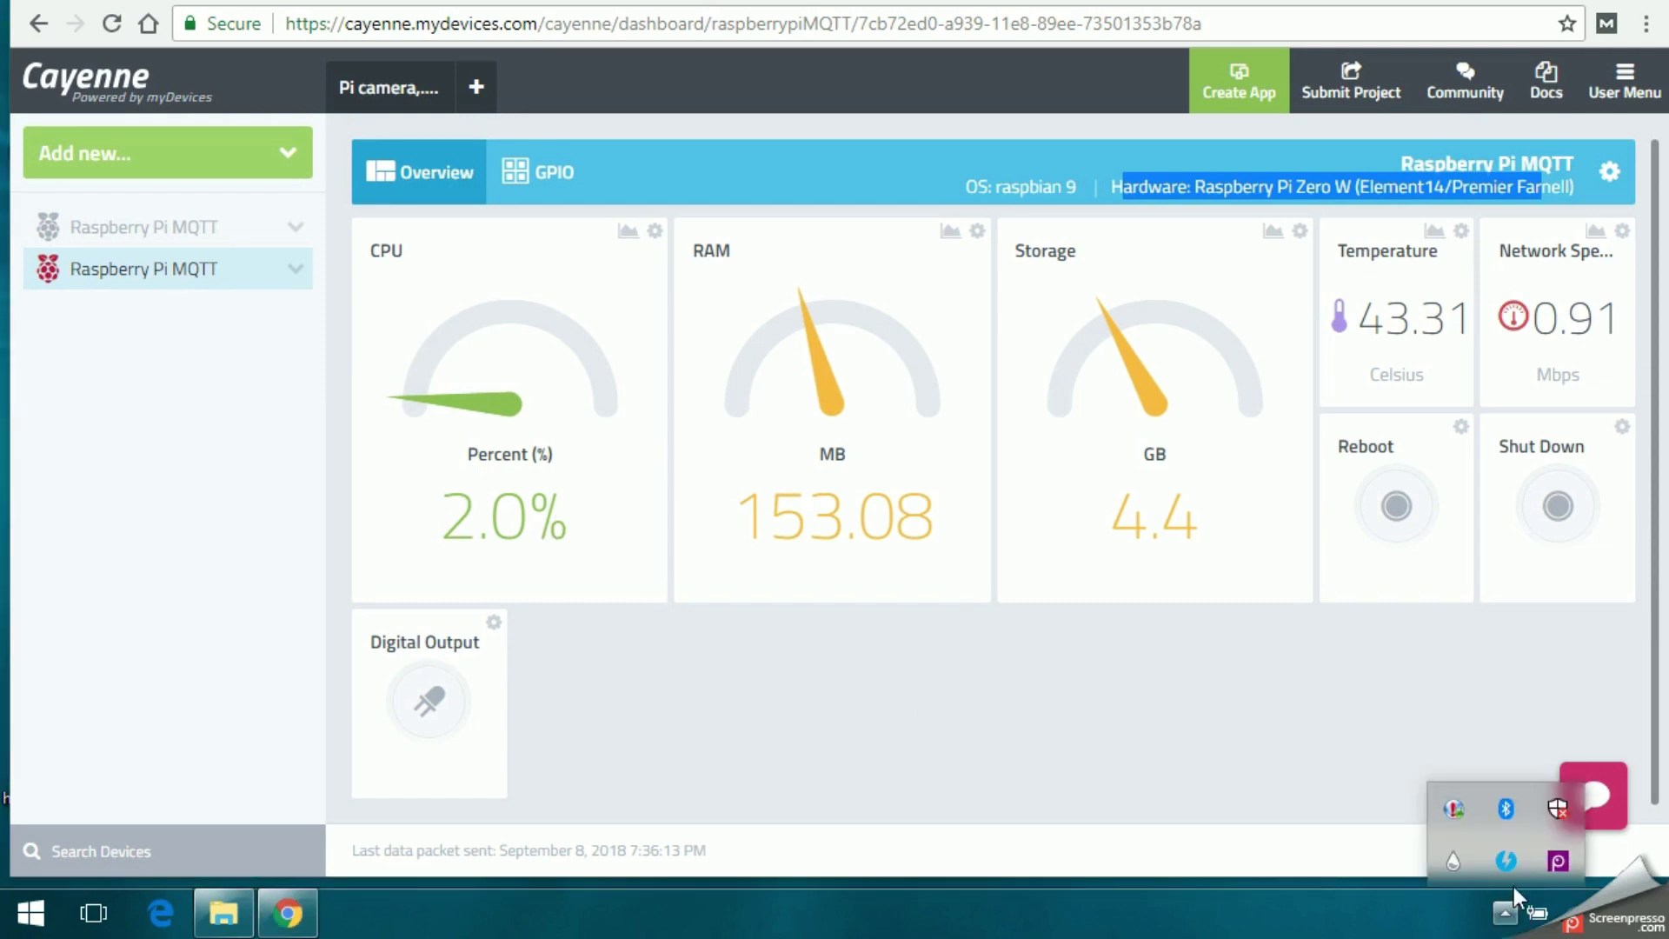
right_click(1556, 865)
click(1493, 728)
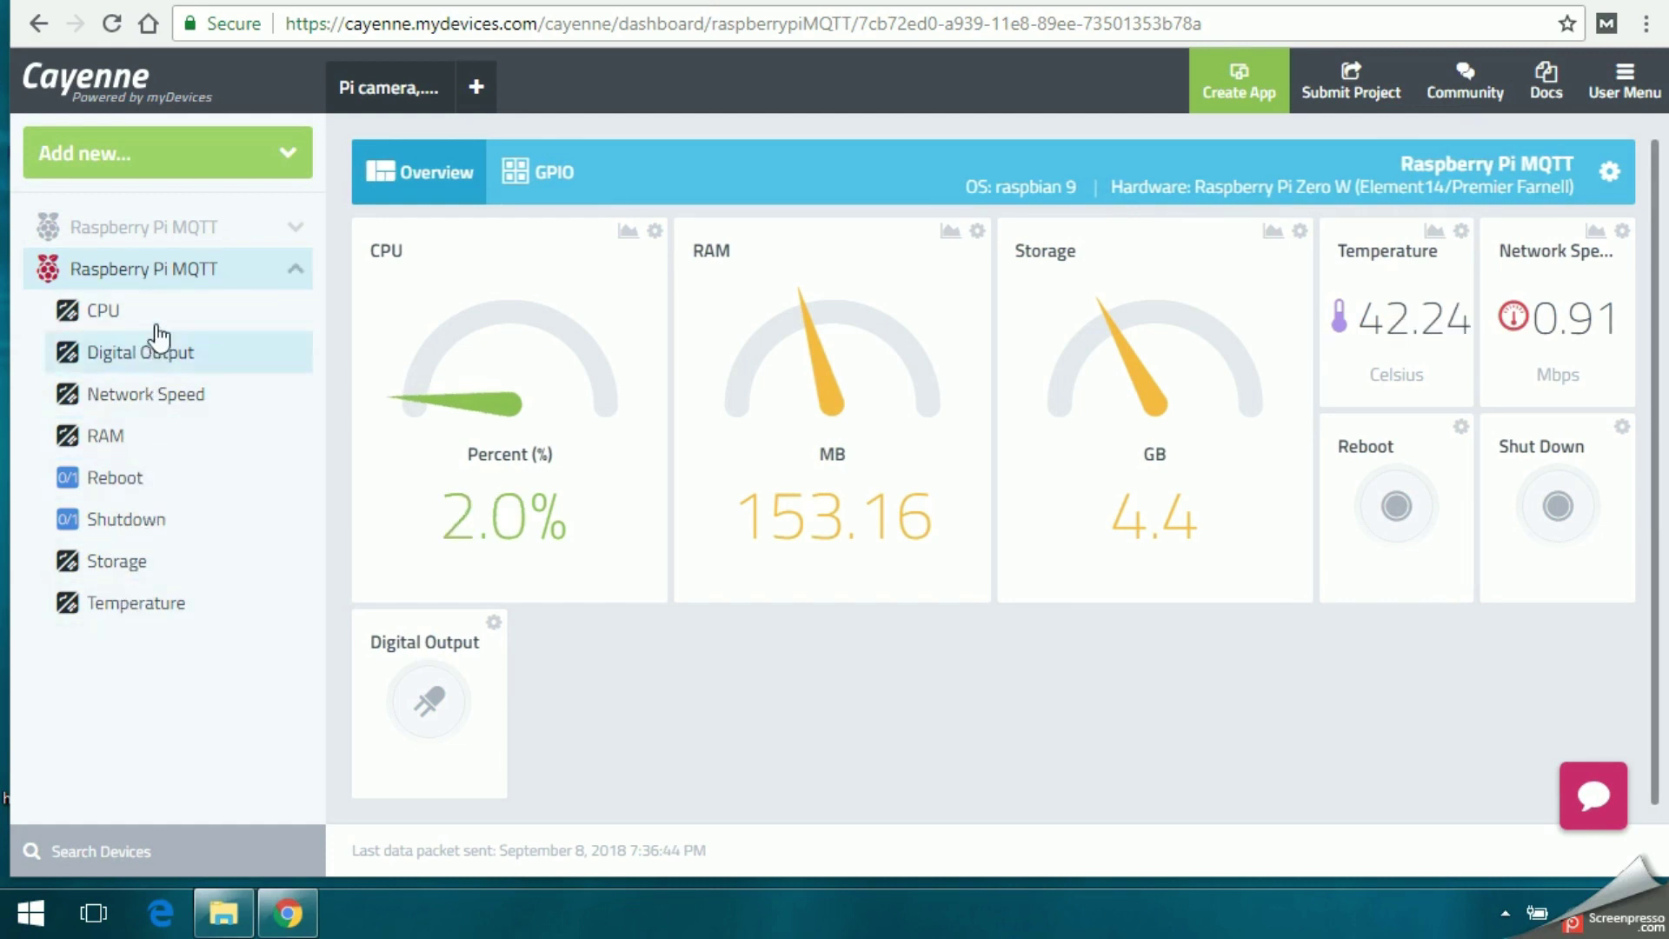
Step: Add a new device/widget and choose Actuators > Generic > Digital Output
click(289, 165)
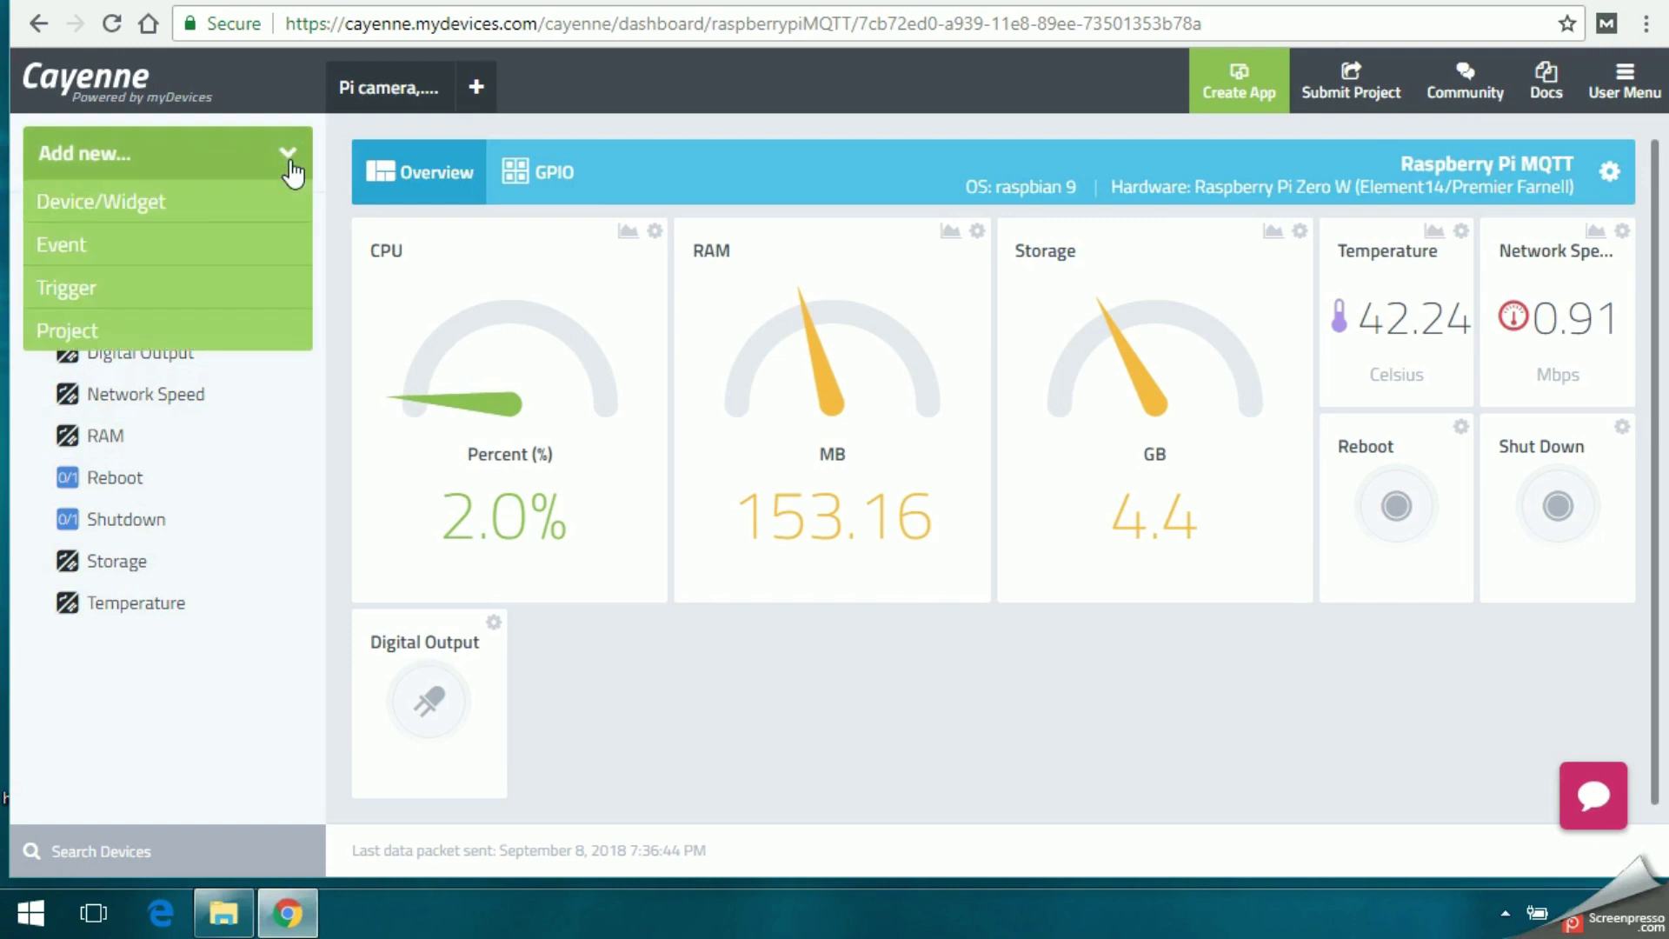
click(225, 218)
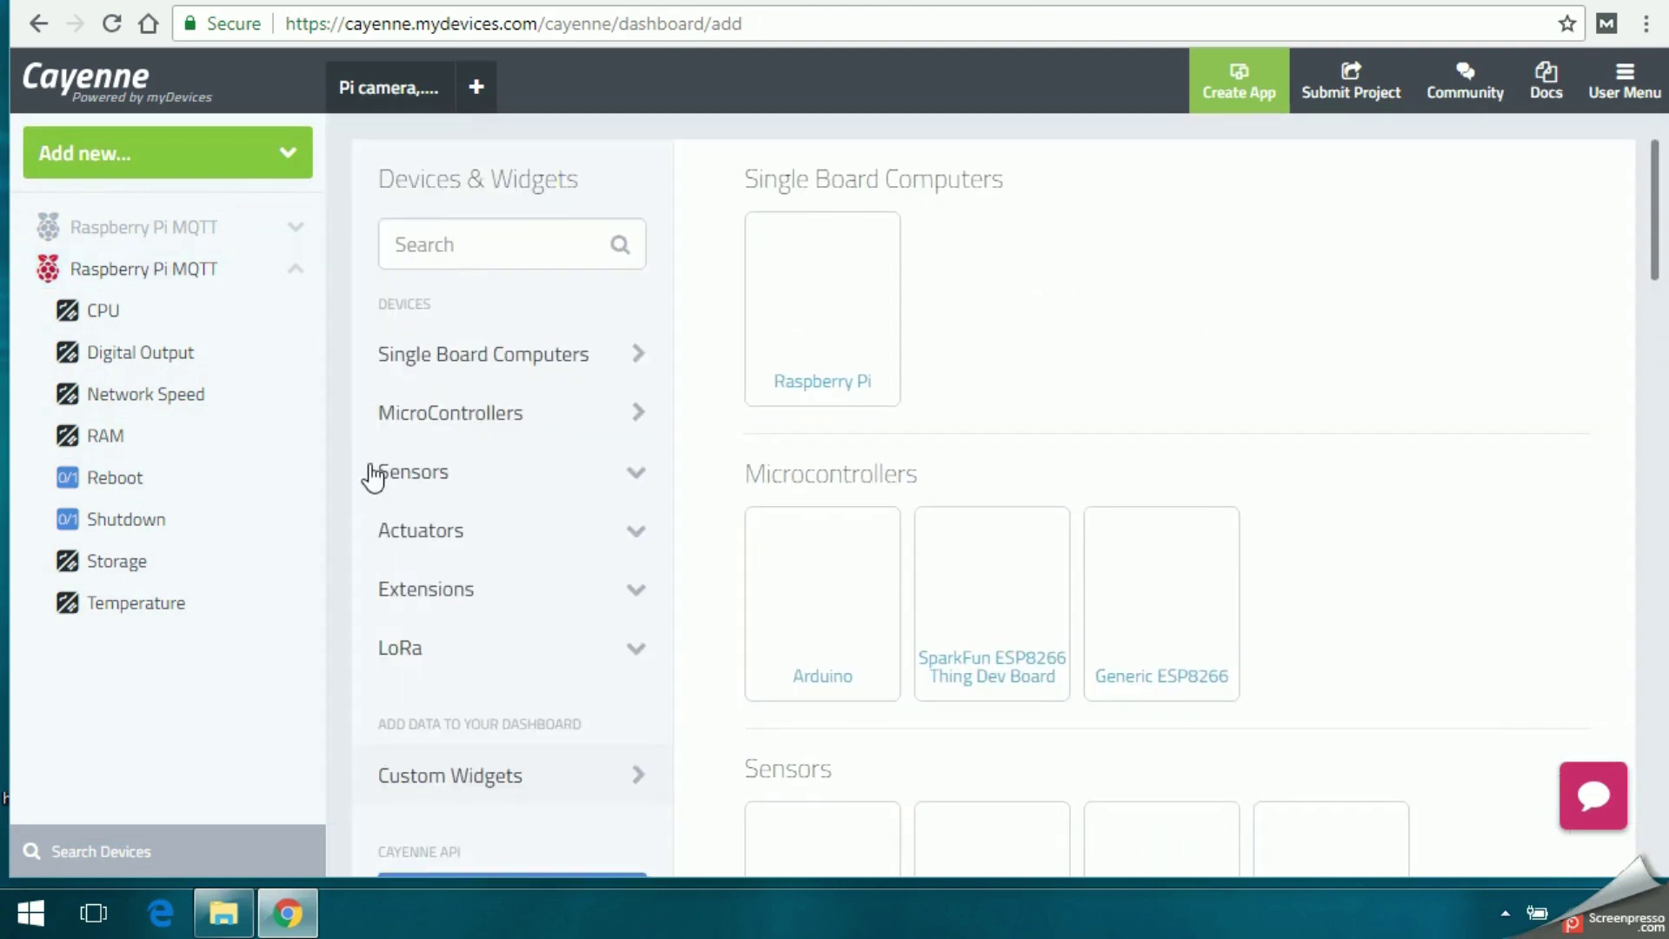
click(432, 539)
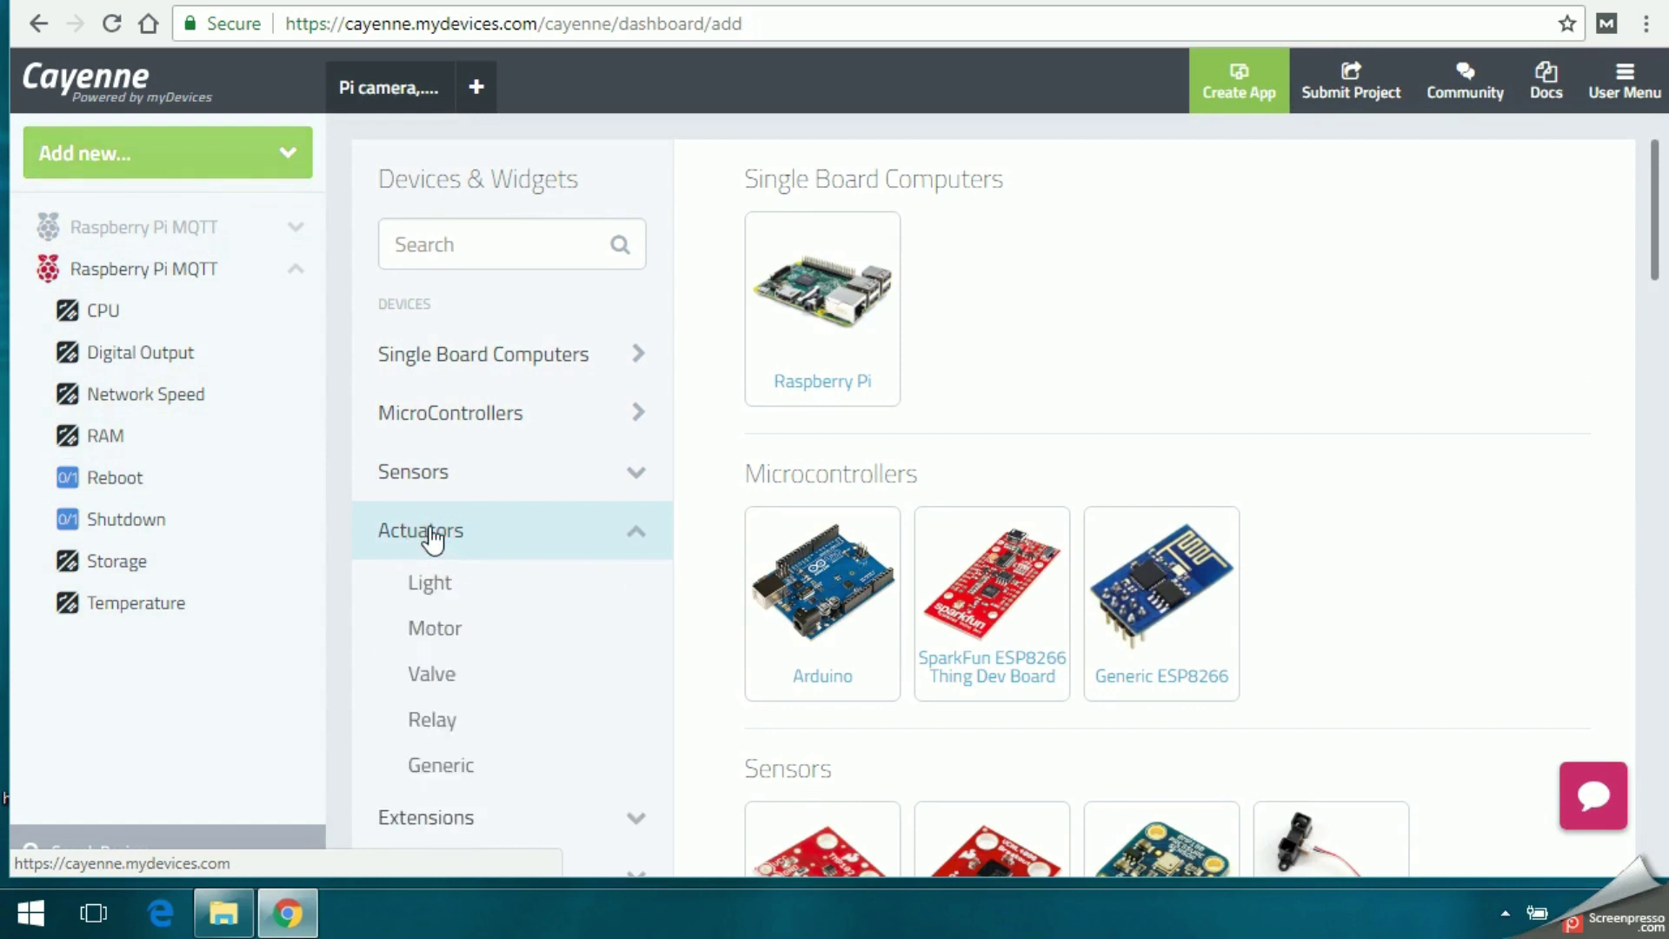
click(443, 769)
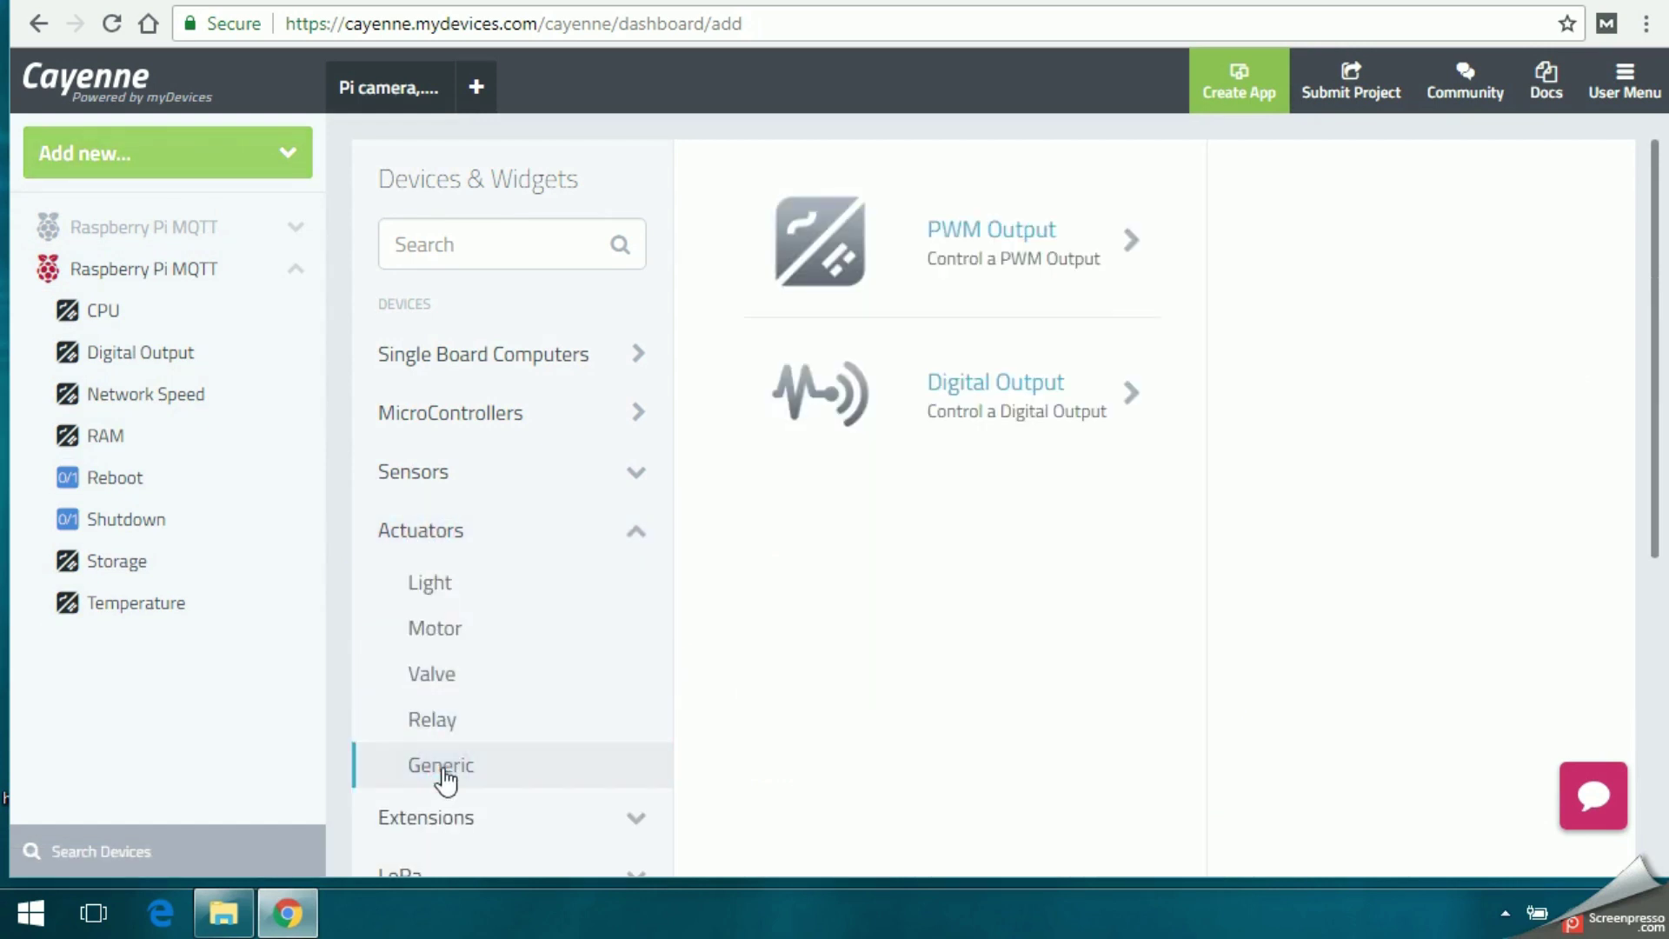
click(946, 415)
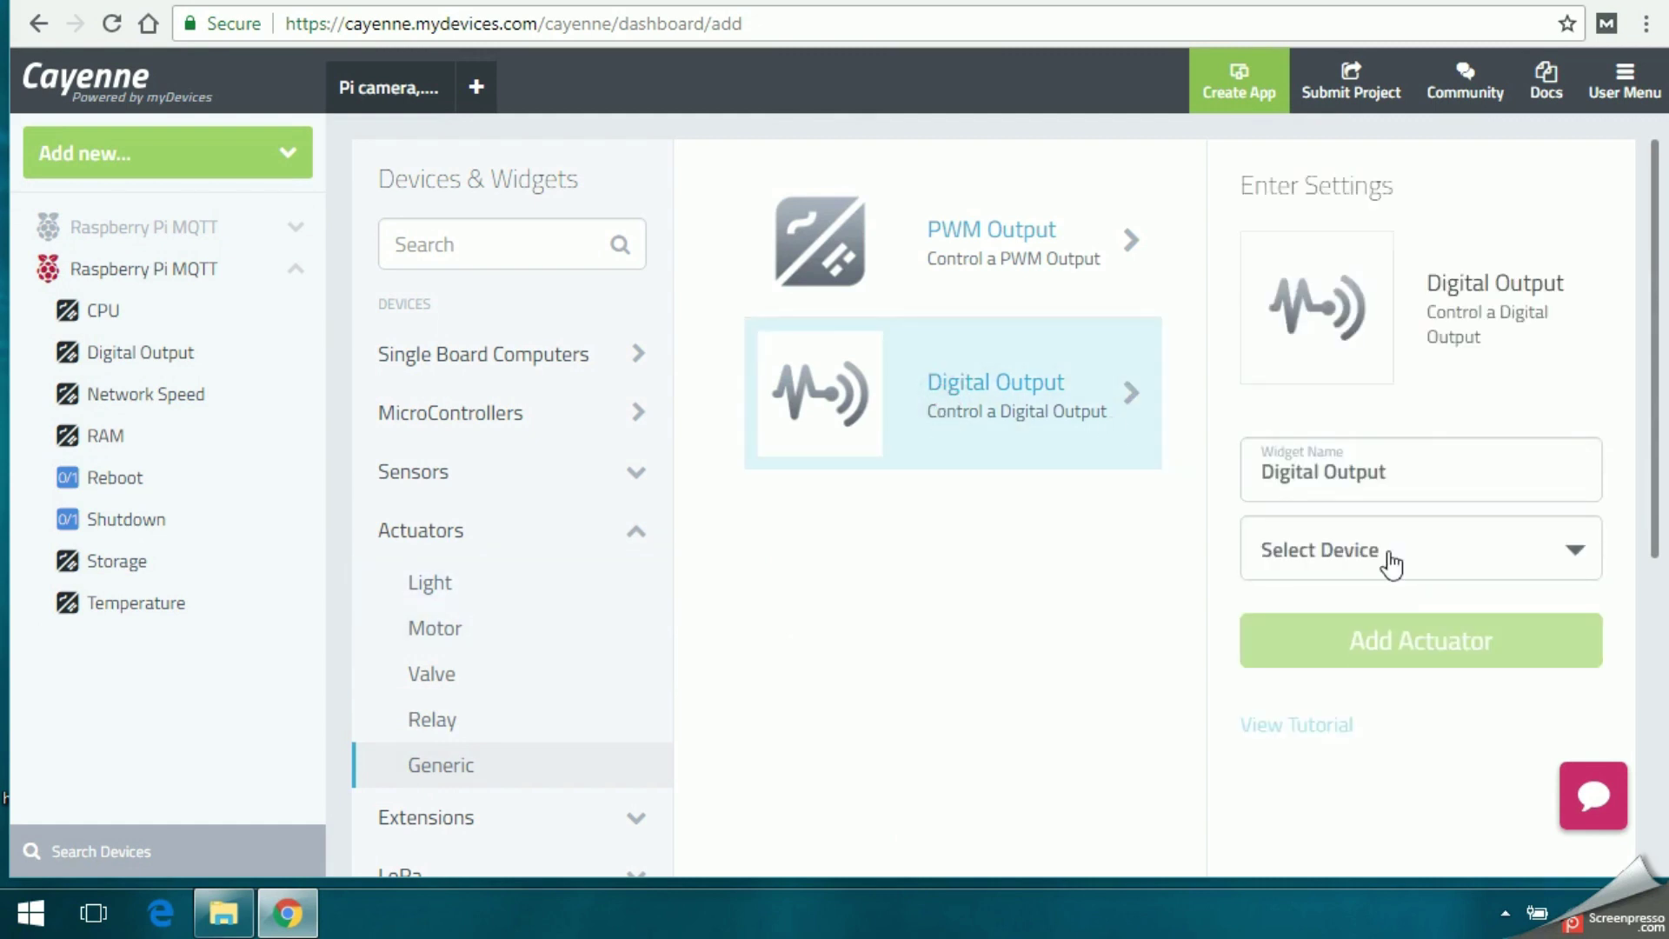
Step: Attach the output to Raspberry Pi MQTT via Integrated GPIO on Channel 17
click(1530, 552)
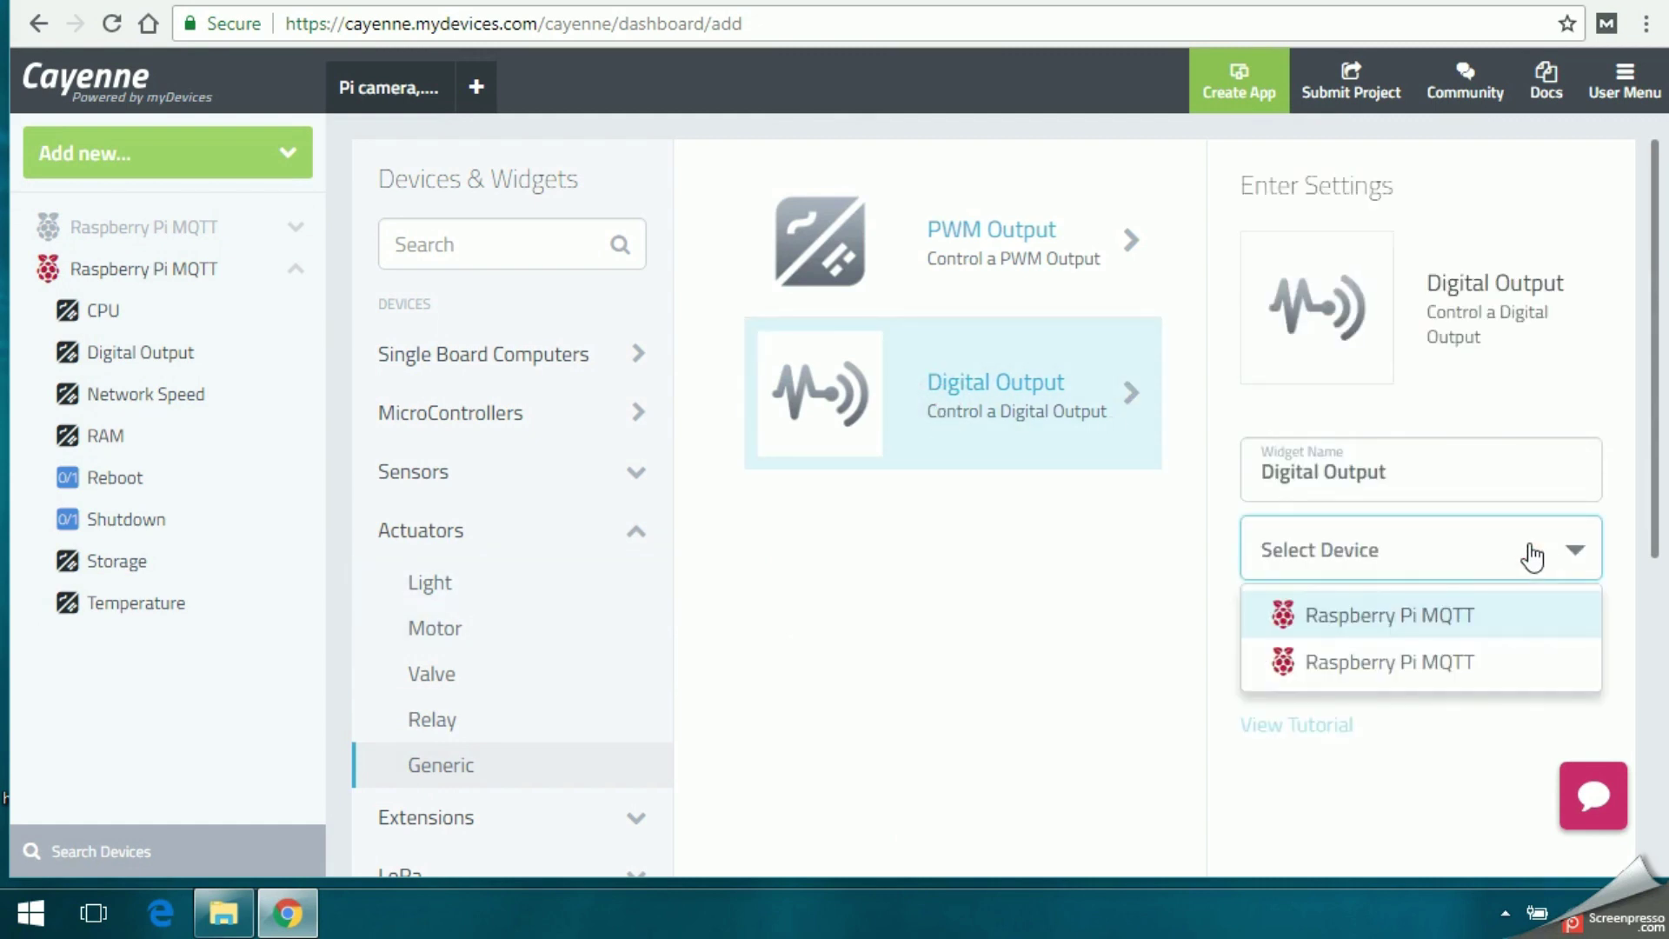
click(1407, 664)
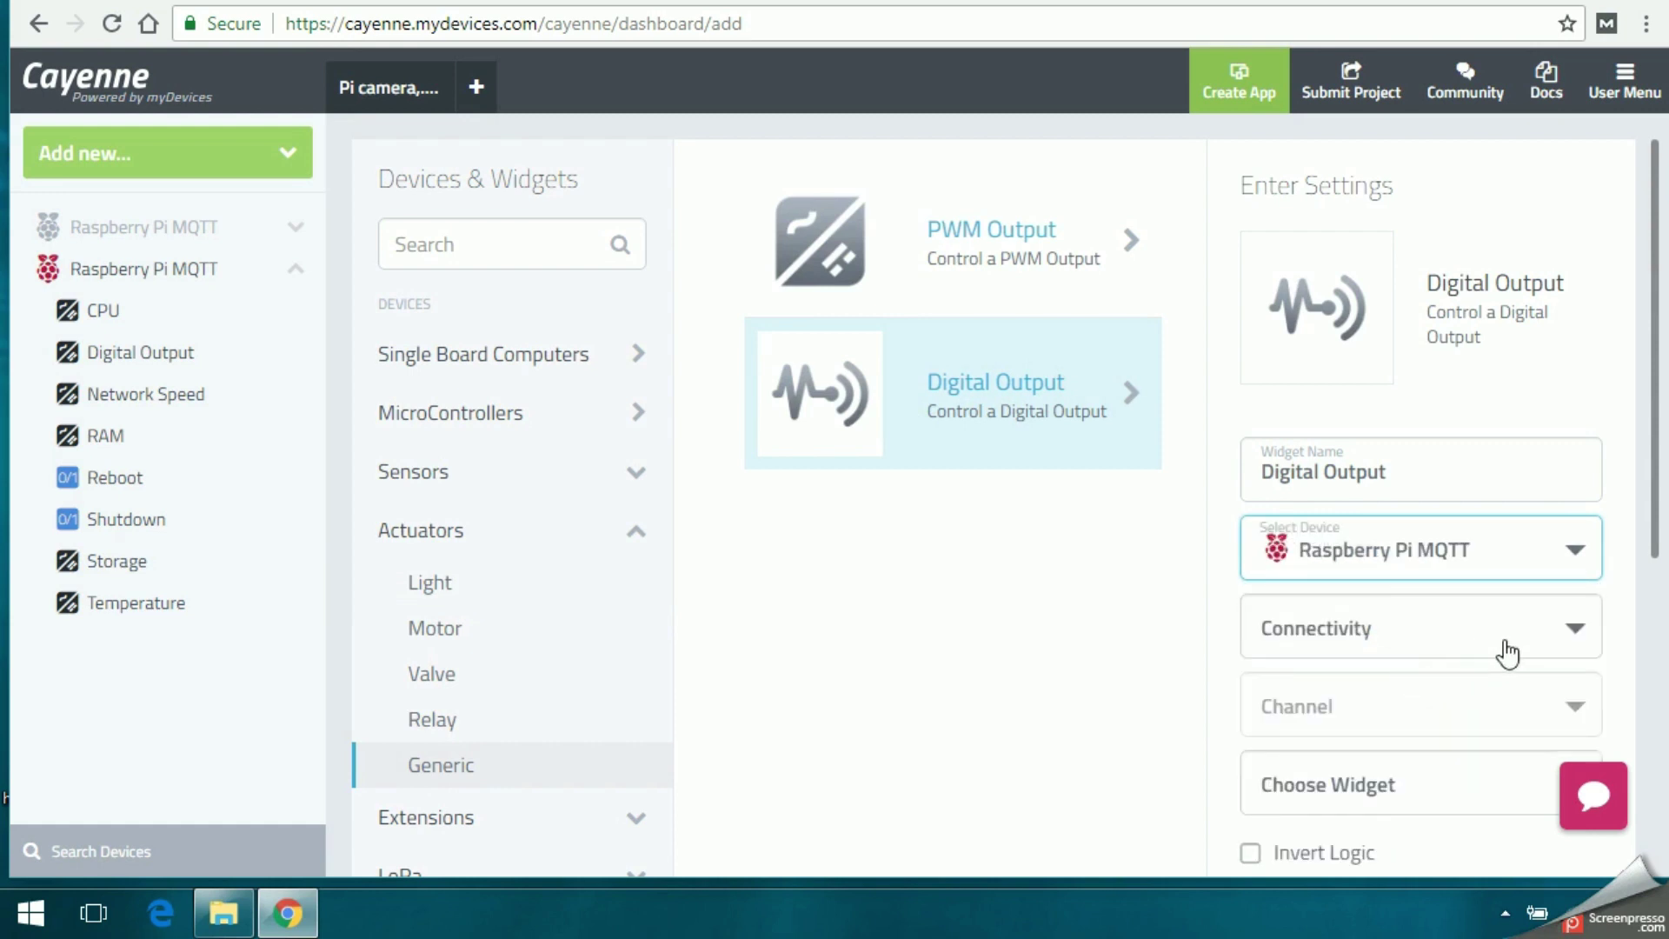
click(1555, 645)
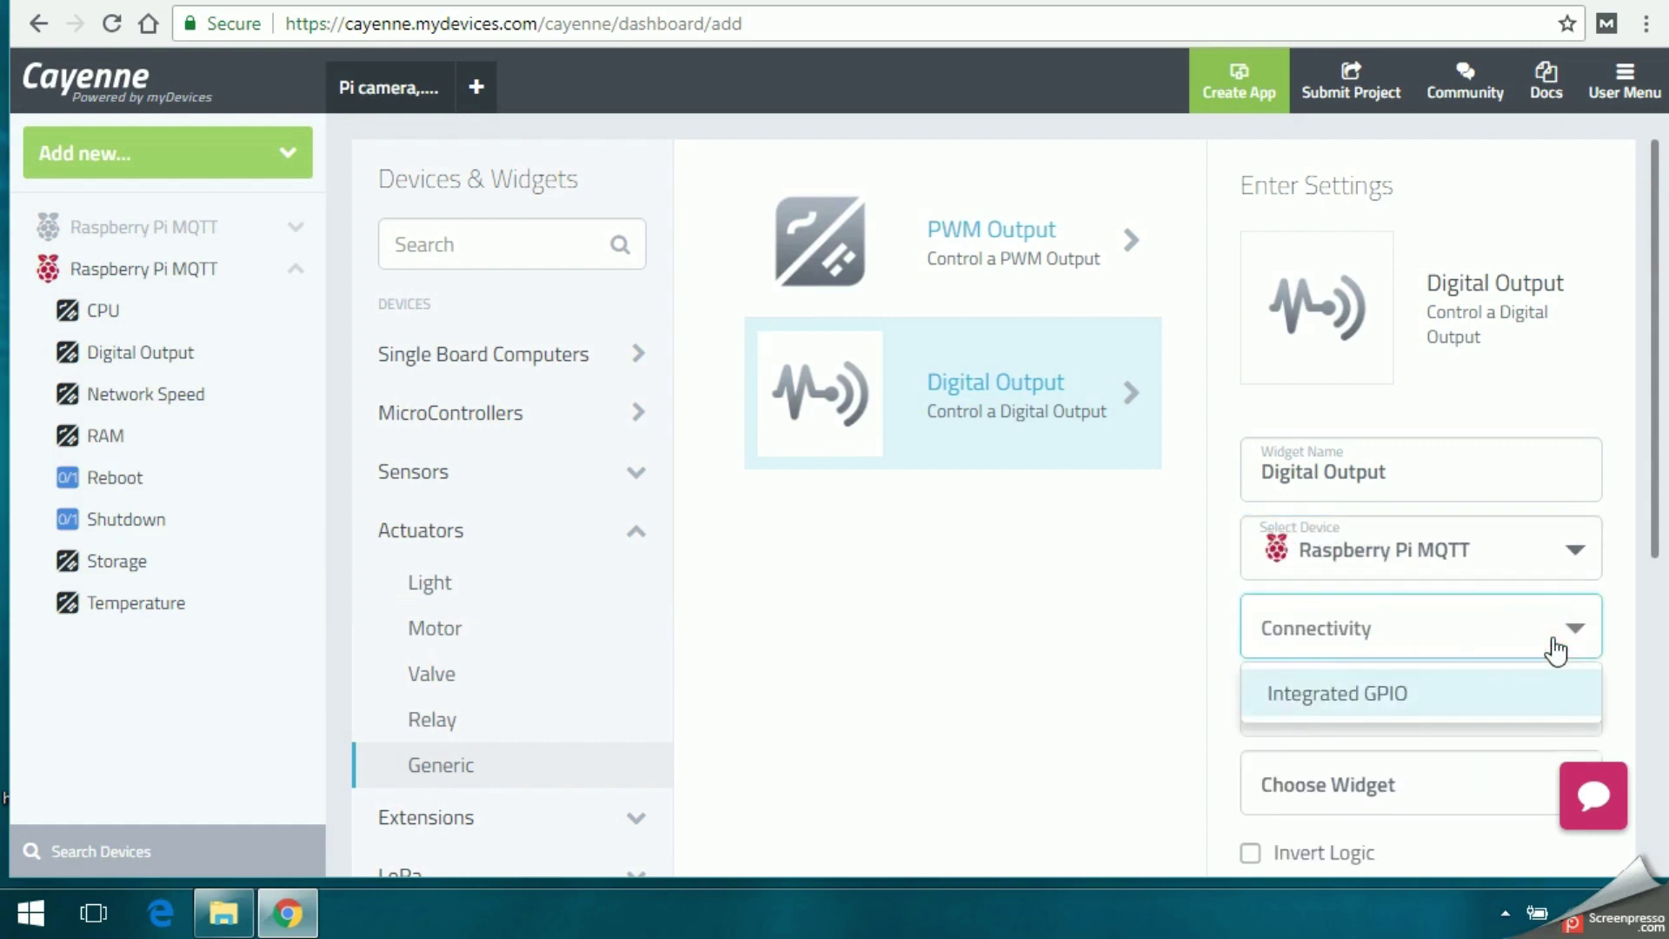
click(1446, 695)
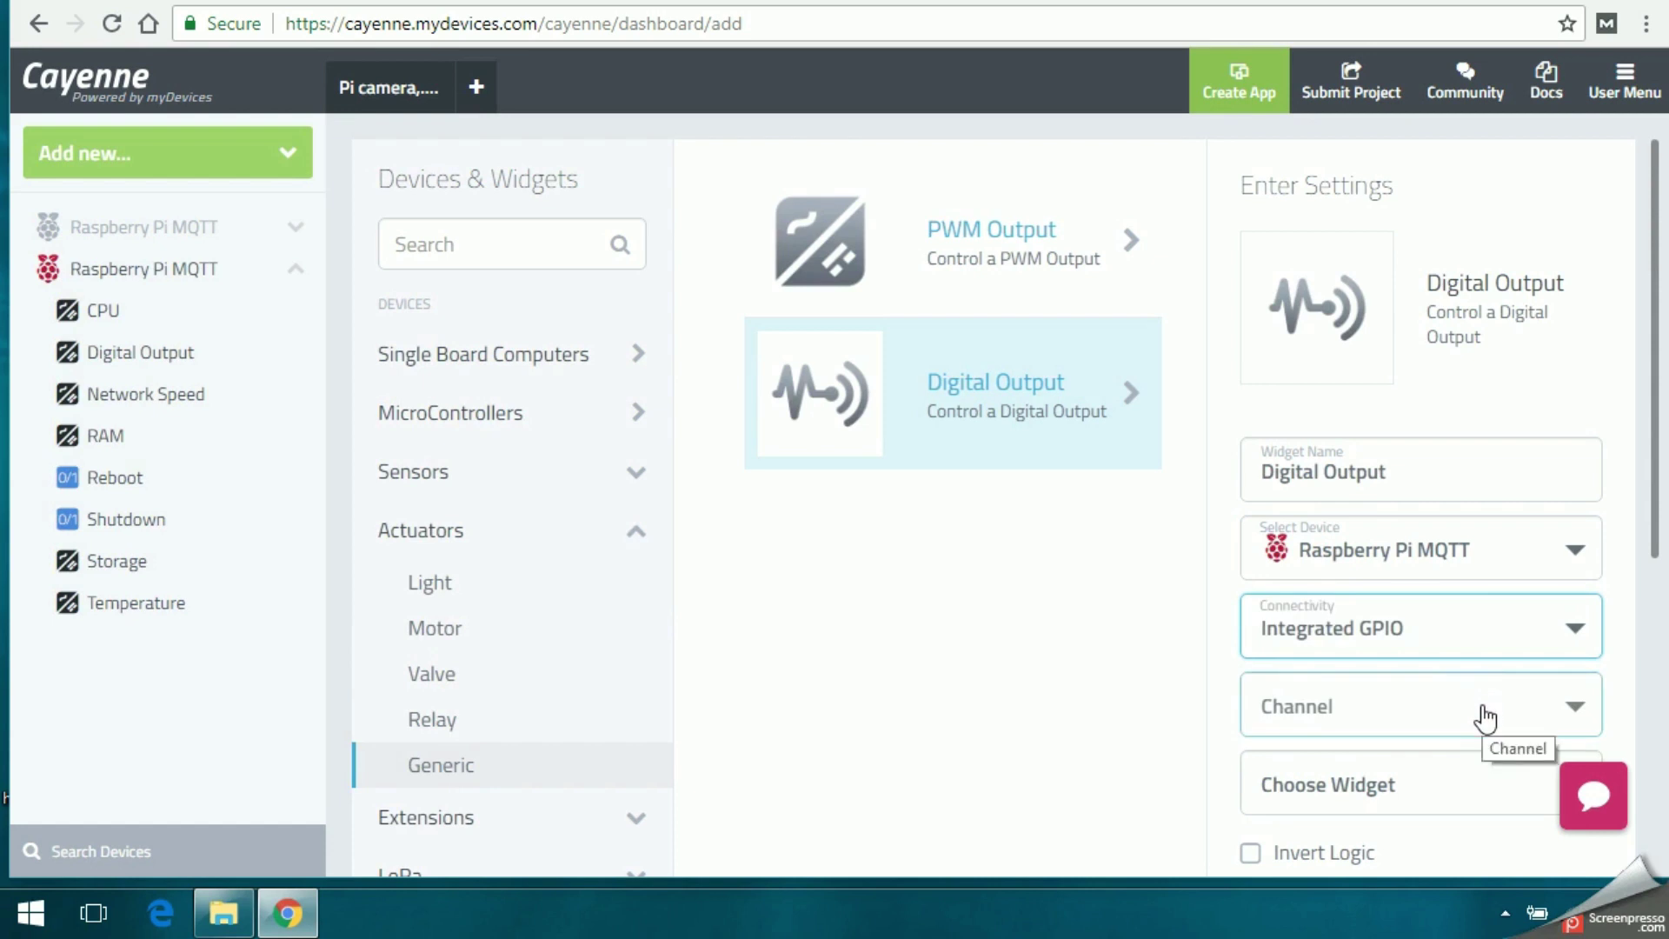
click(1486, 707)
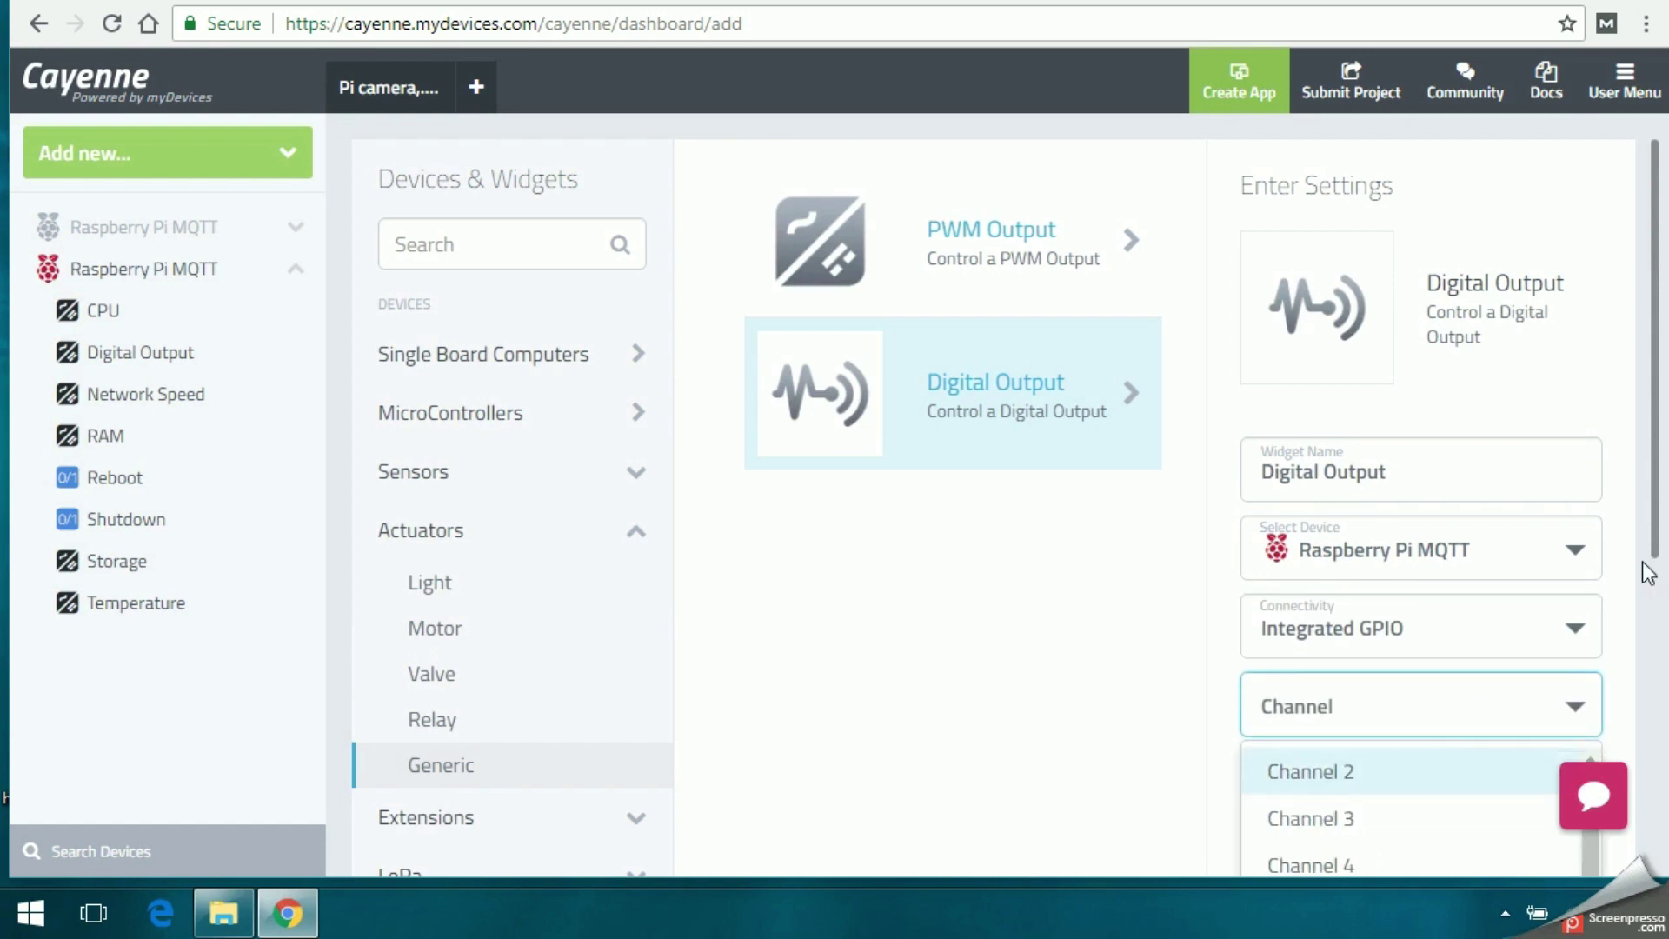
scroll(1656, 691, down, 2)
scroll(1656, 691, down, 4)
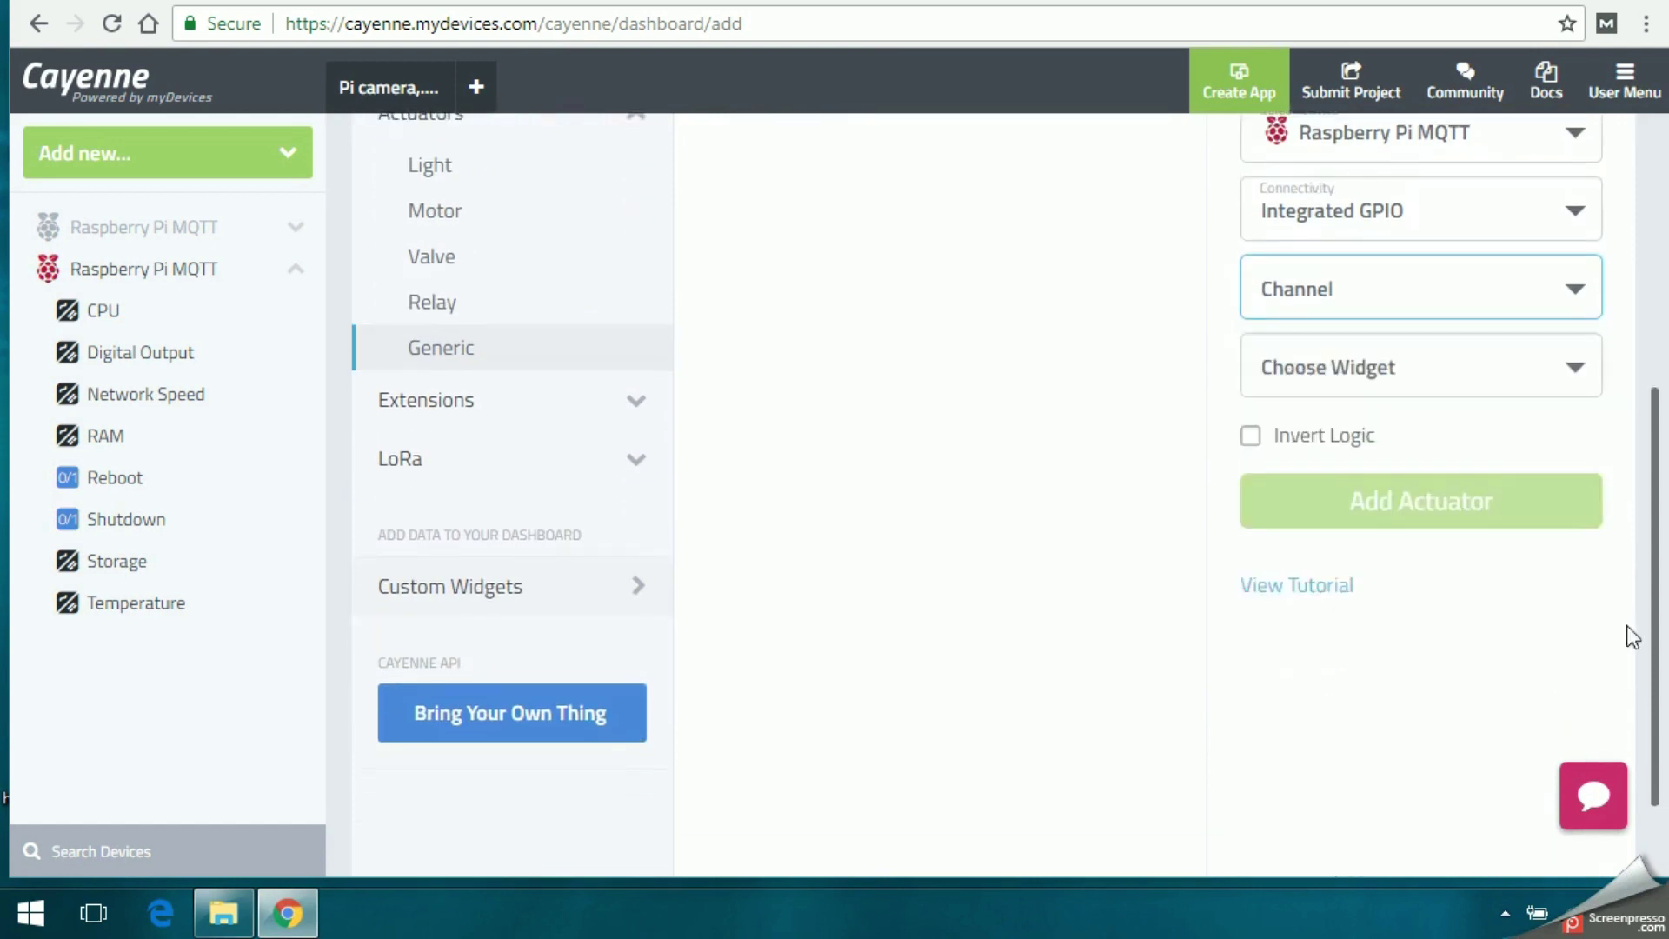
click(1573, 300)
scroll(1588, 504, down, 3)
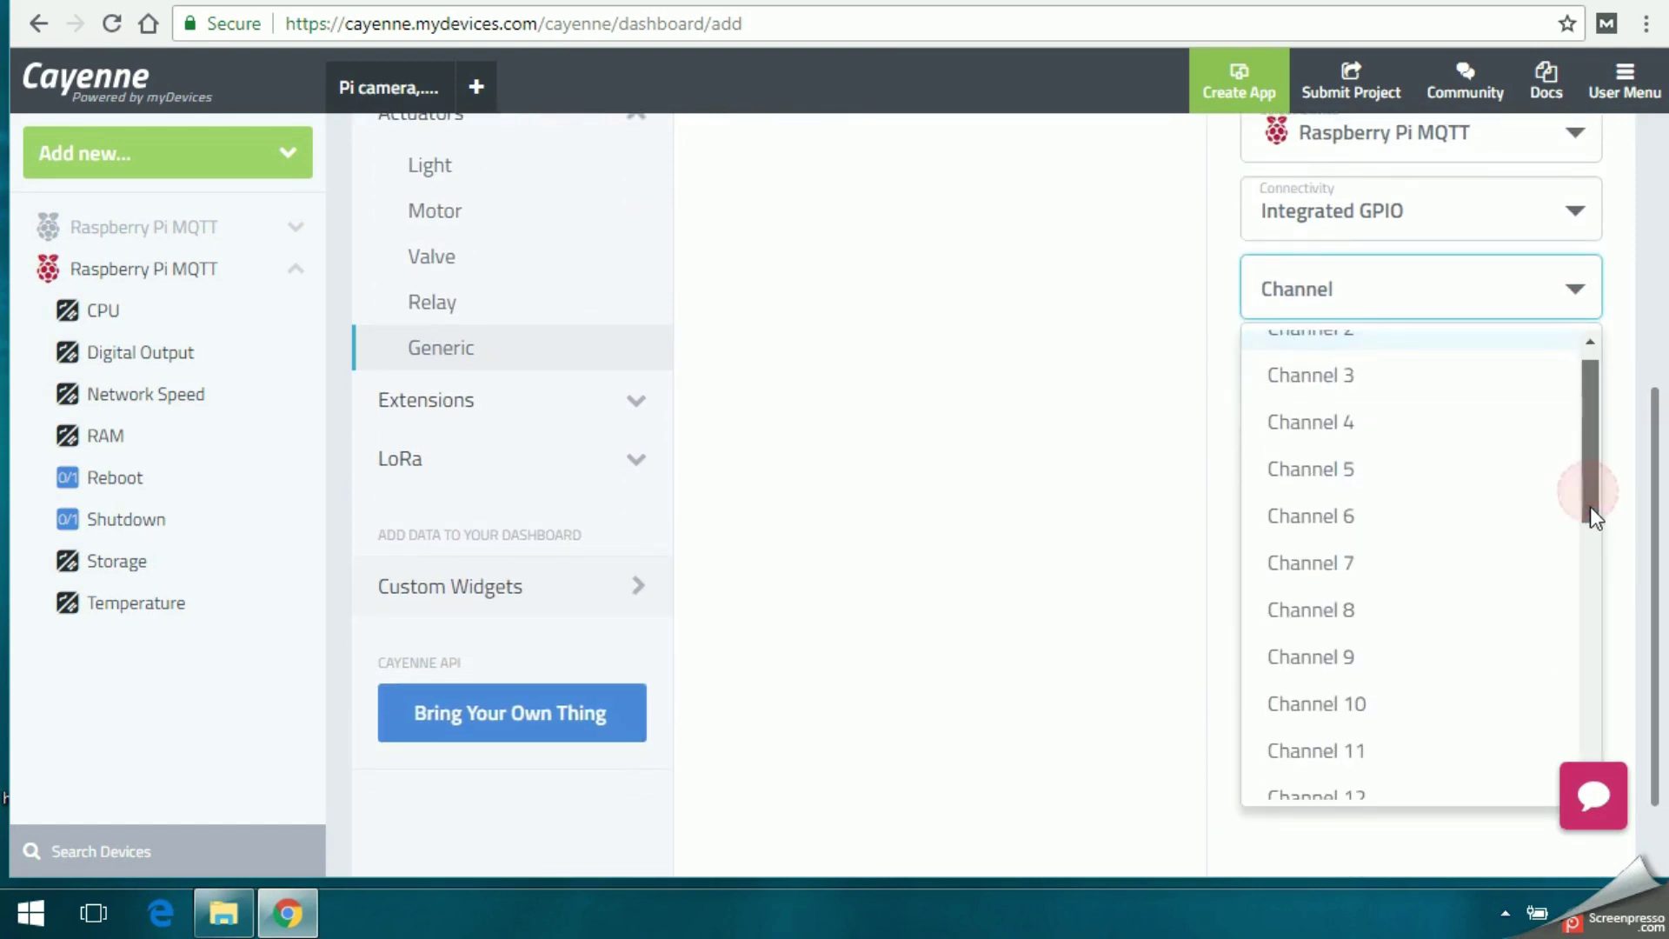
scroll(1591, 615, down, 2)
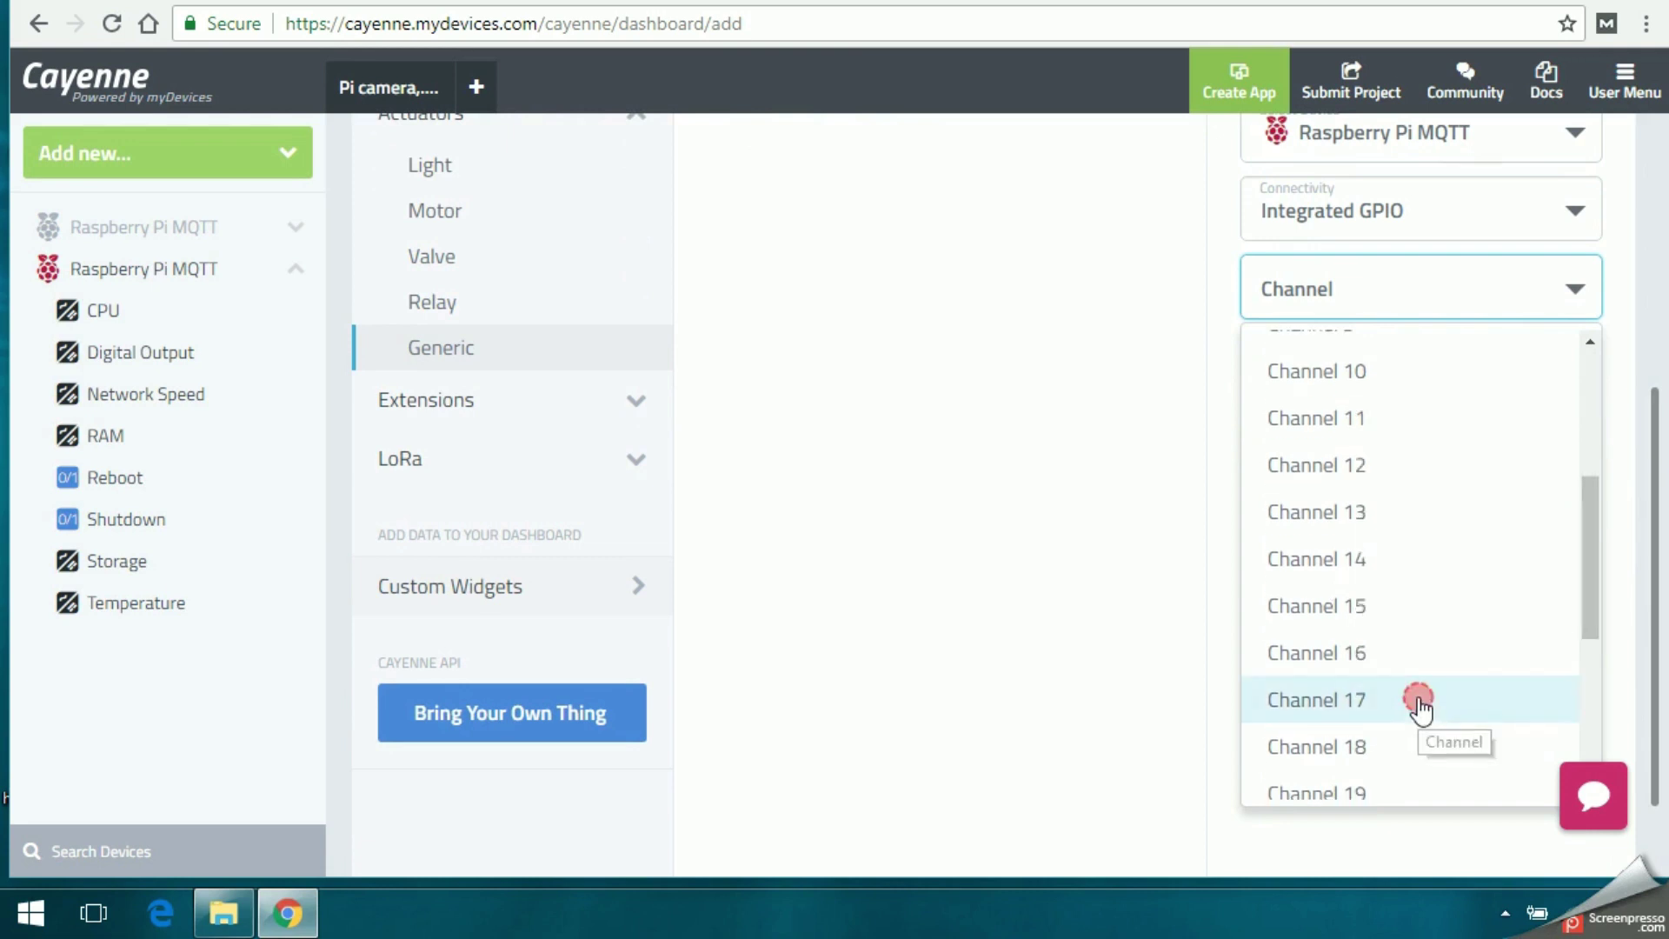
click(1419, 703)
Step: Make the widget a Button and give it the LED icon found by searching 'led'
click(1479, 372)
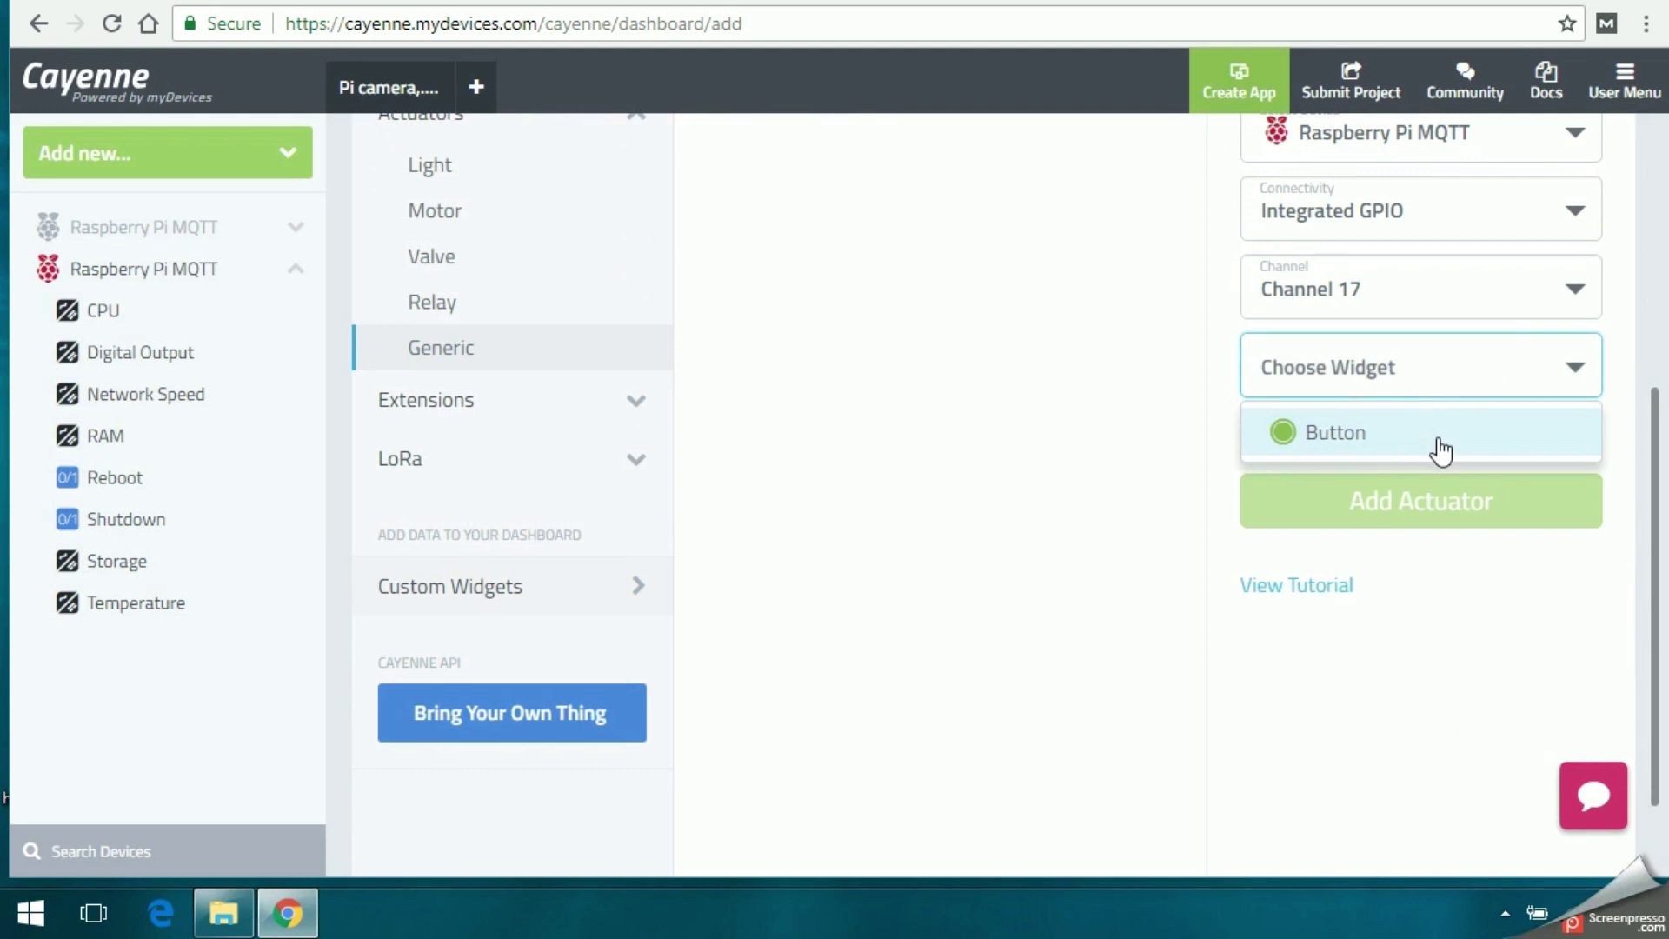
click(1436, 441)
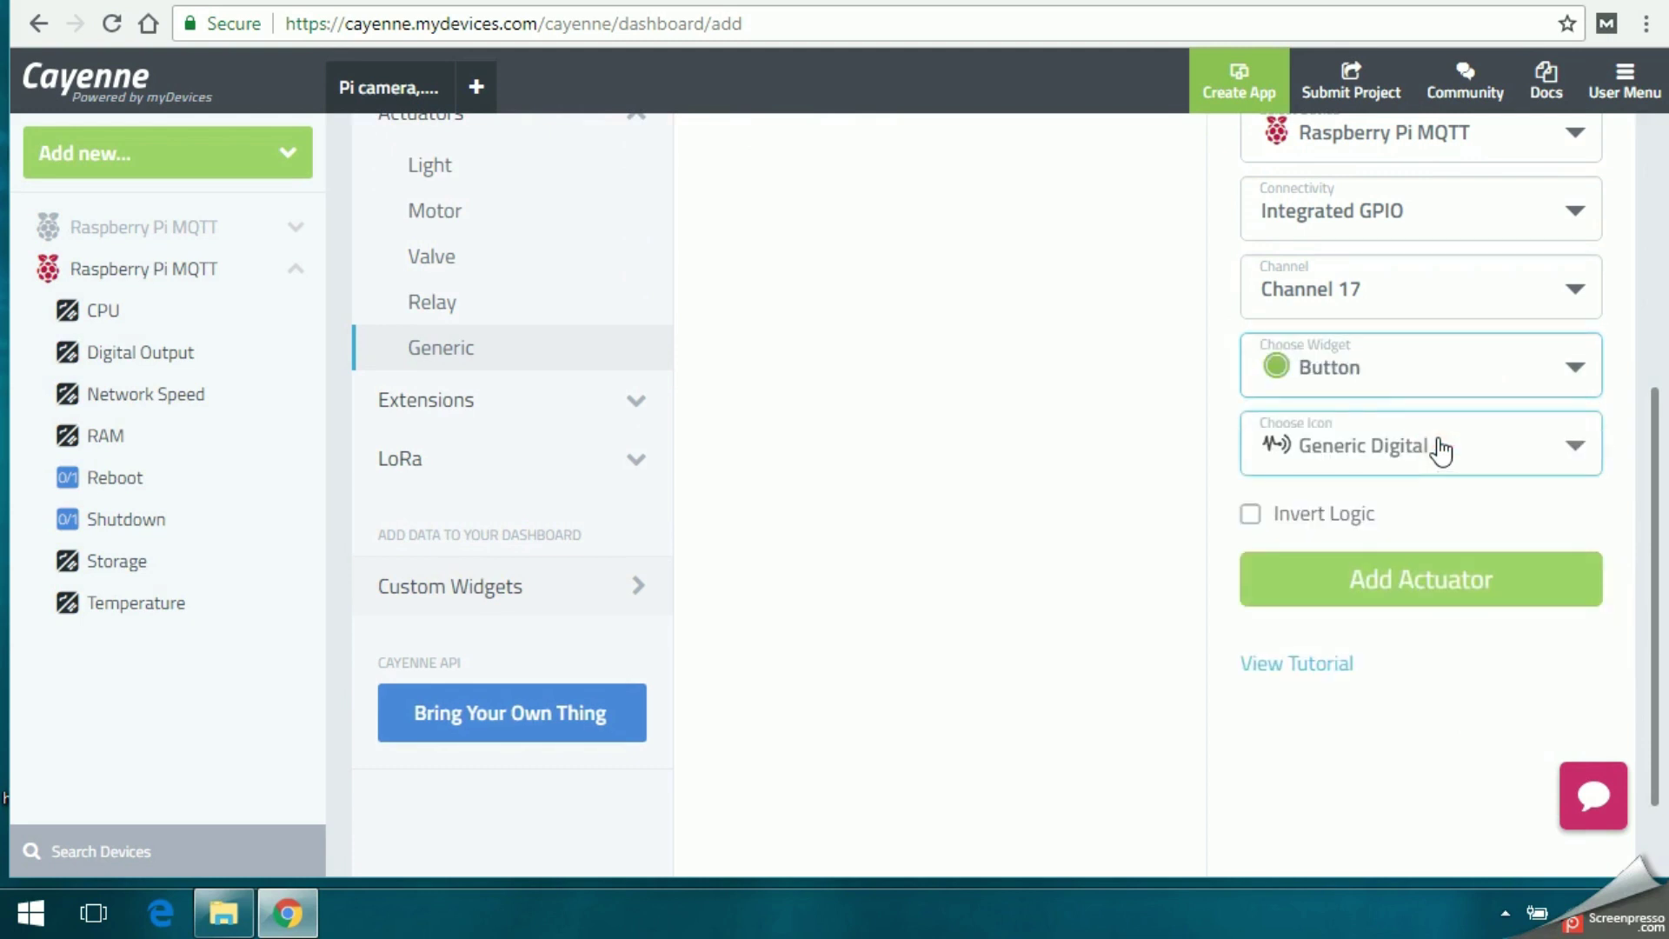
click(1440, 450)
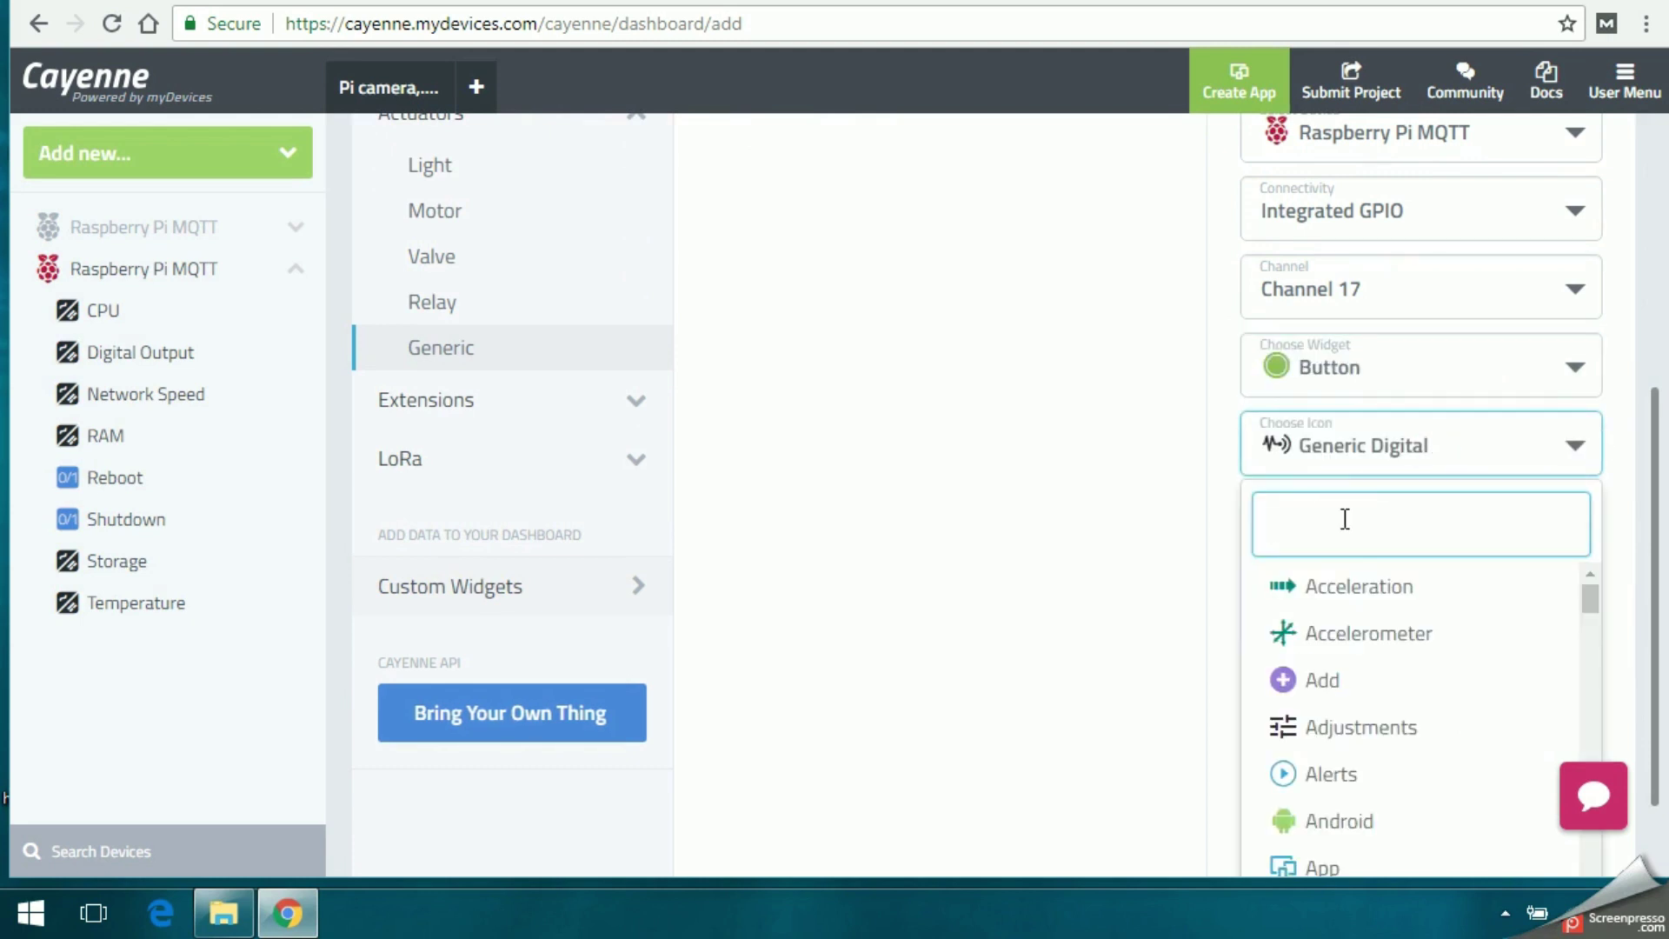
text(led)
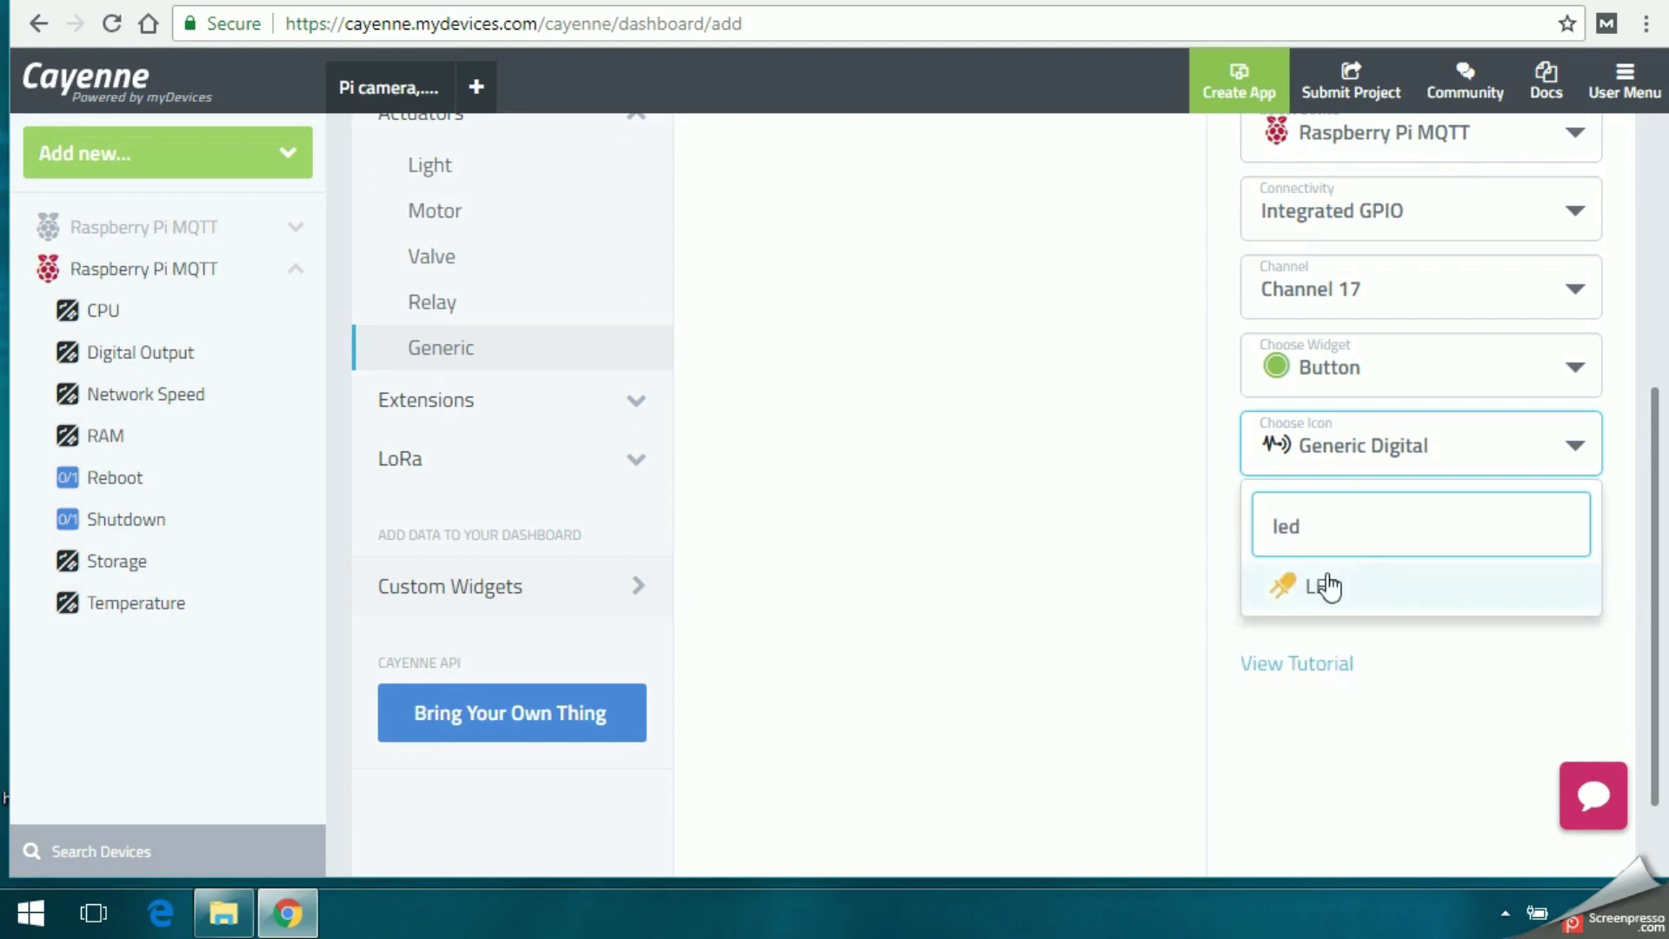
click(1325, 584)
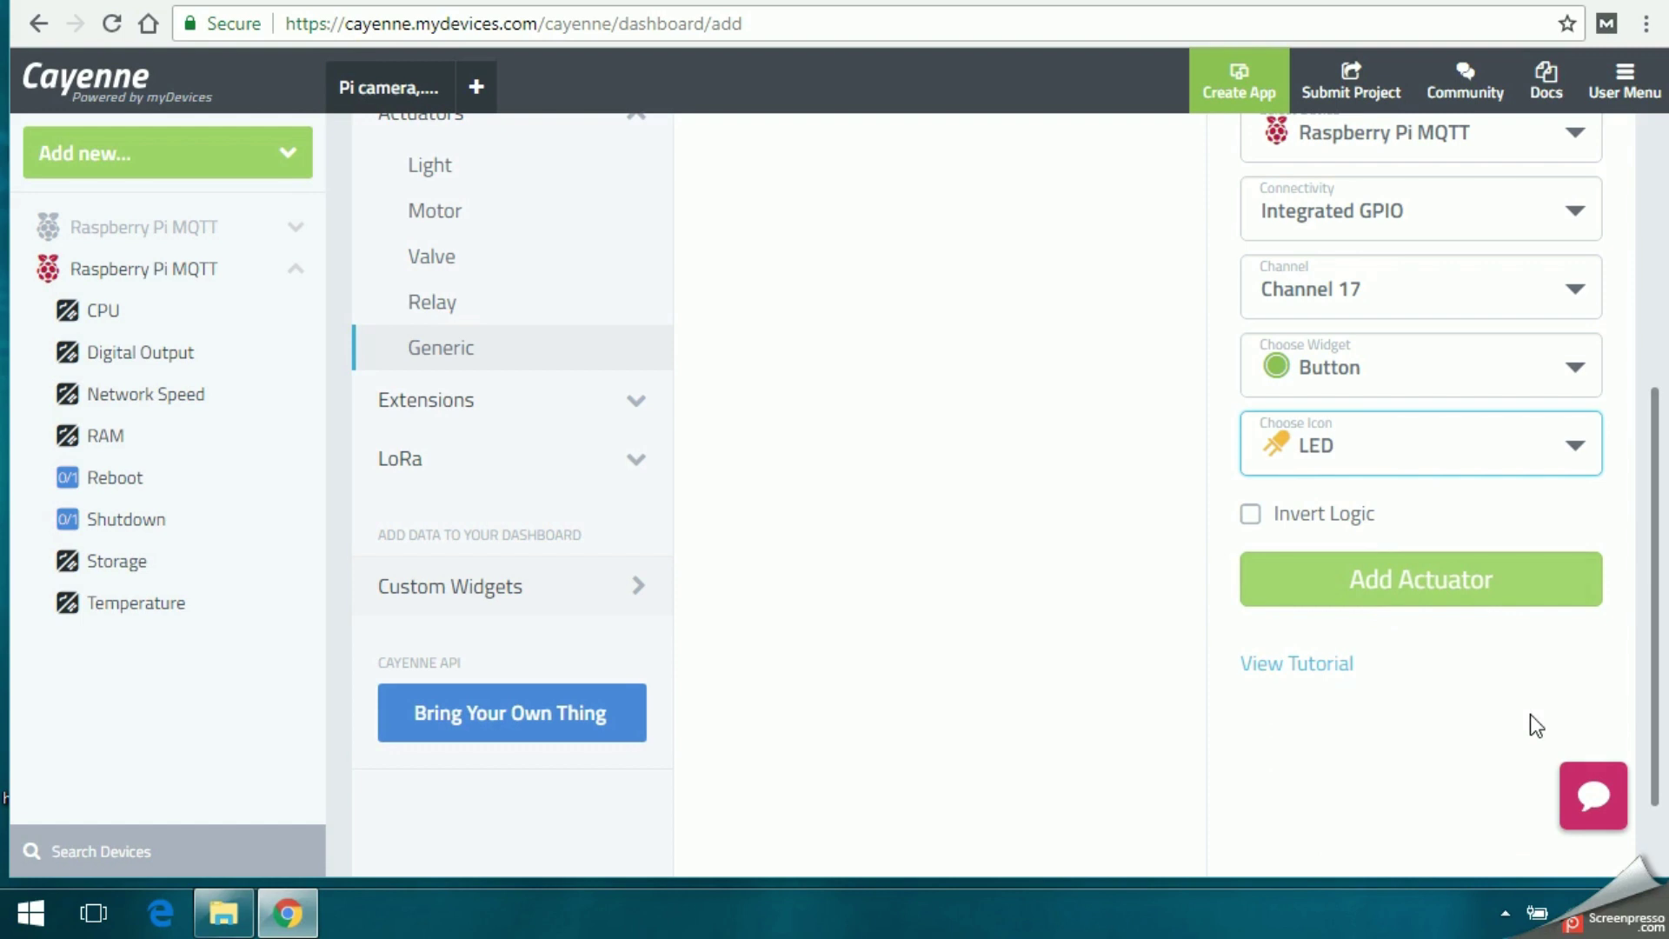
Step: Open the Raspberry Pi MQTT dashboard and toggle the new Digital Output LED button
click(130, 272)
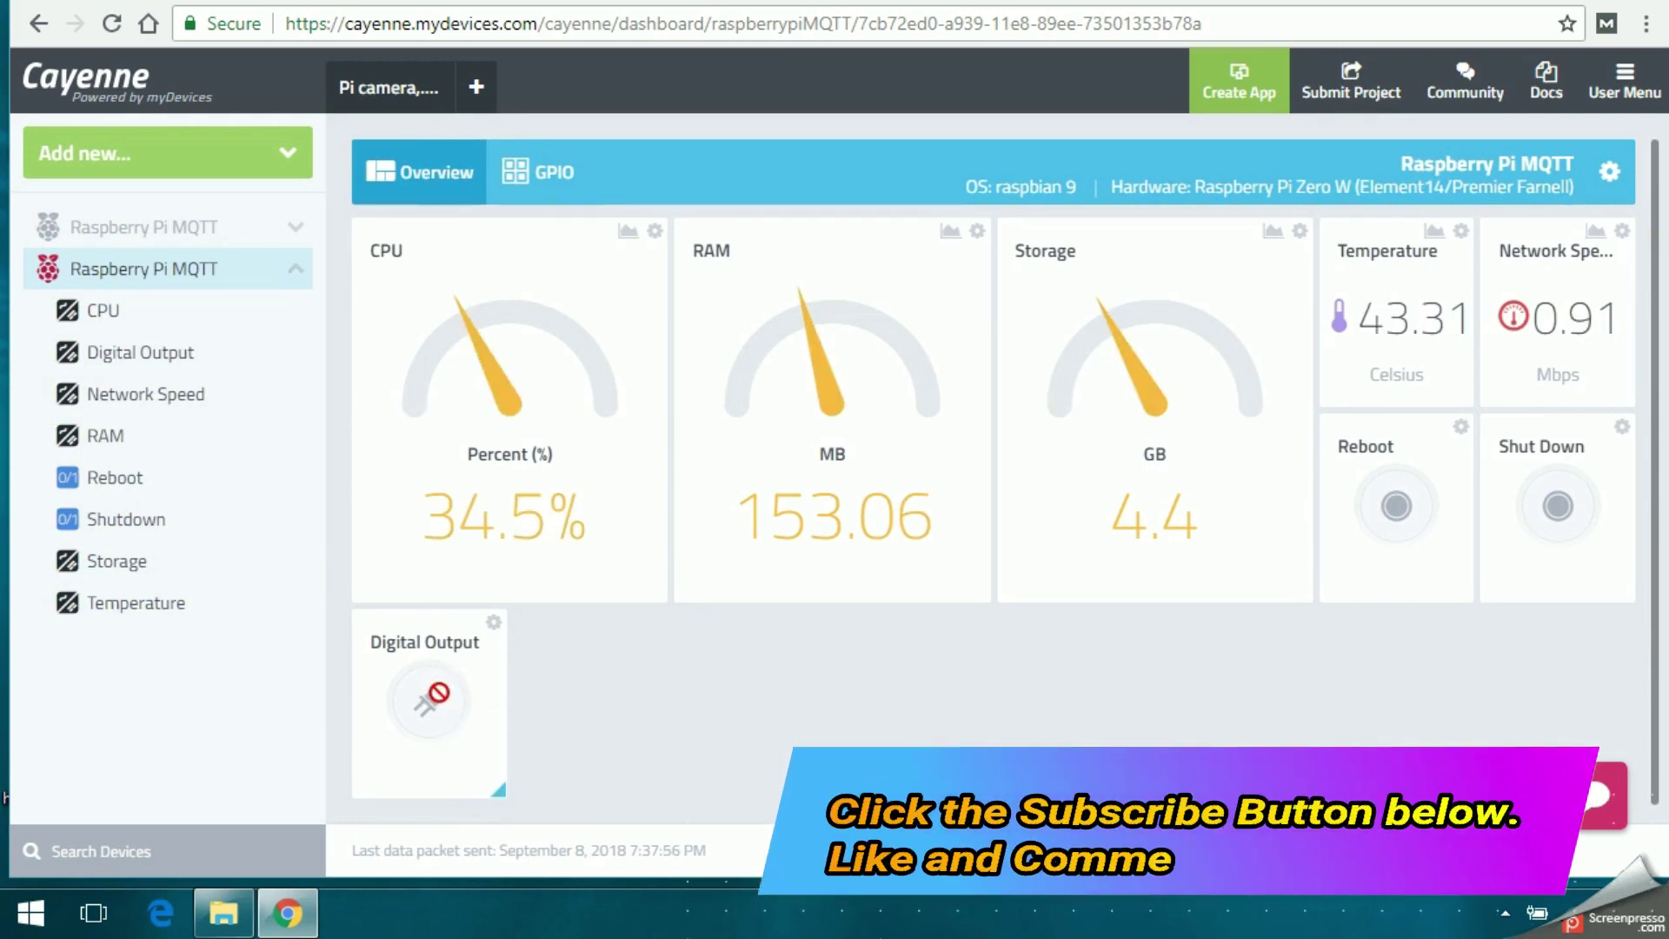
click(439, 693)
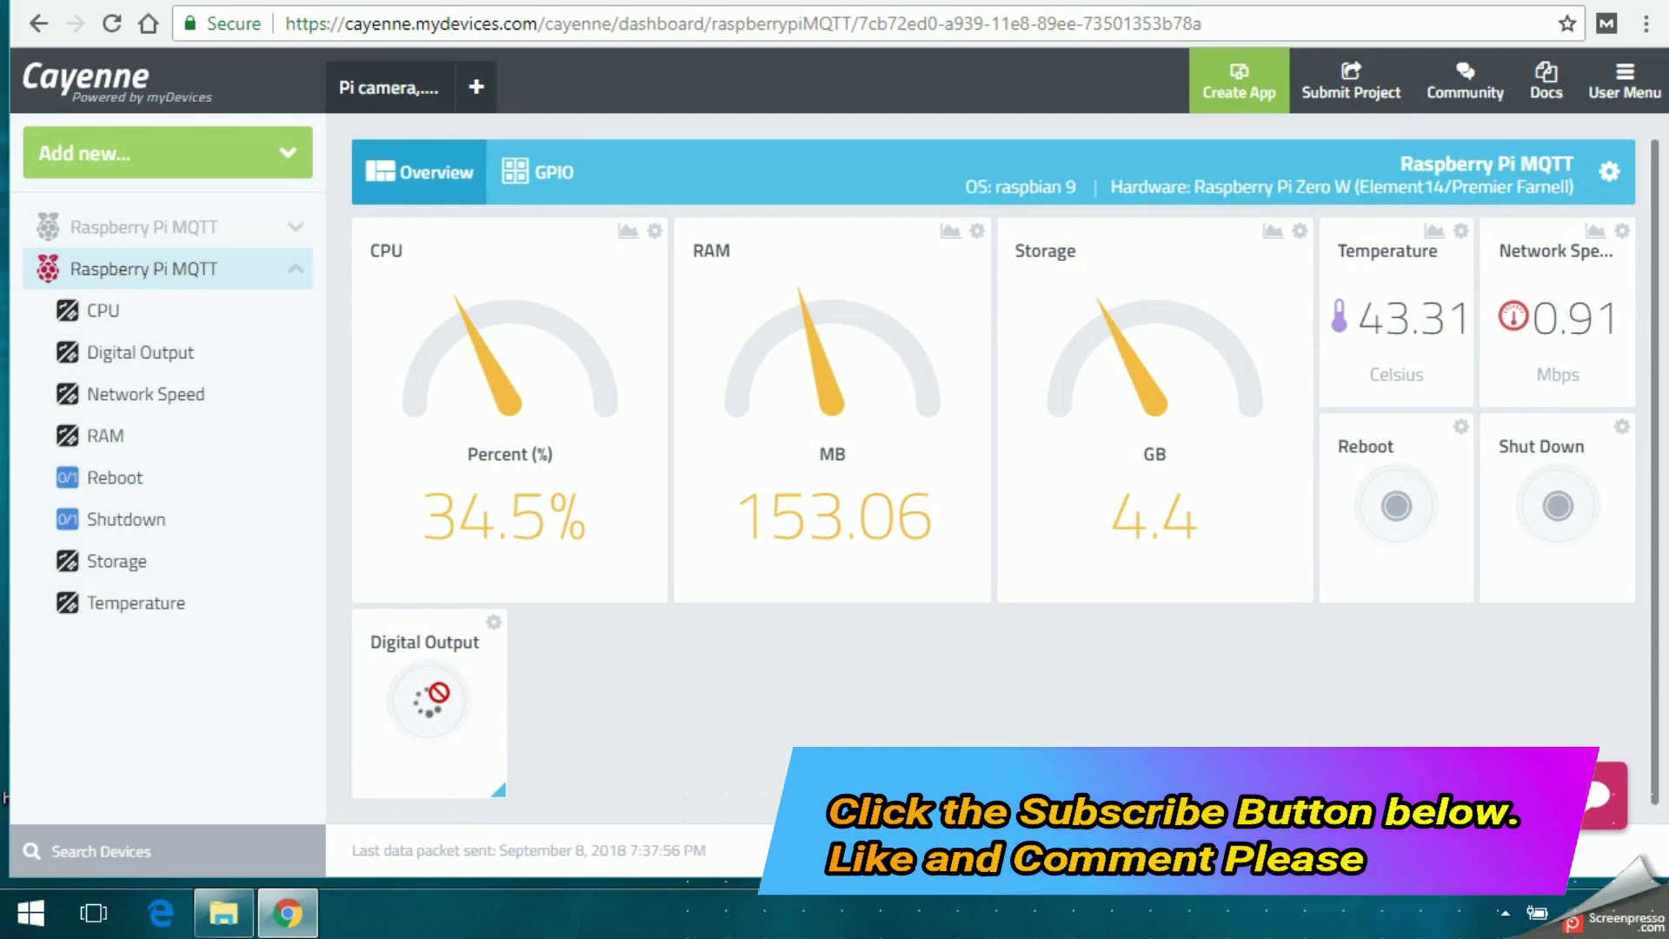